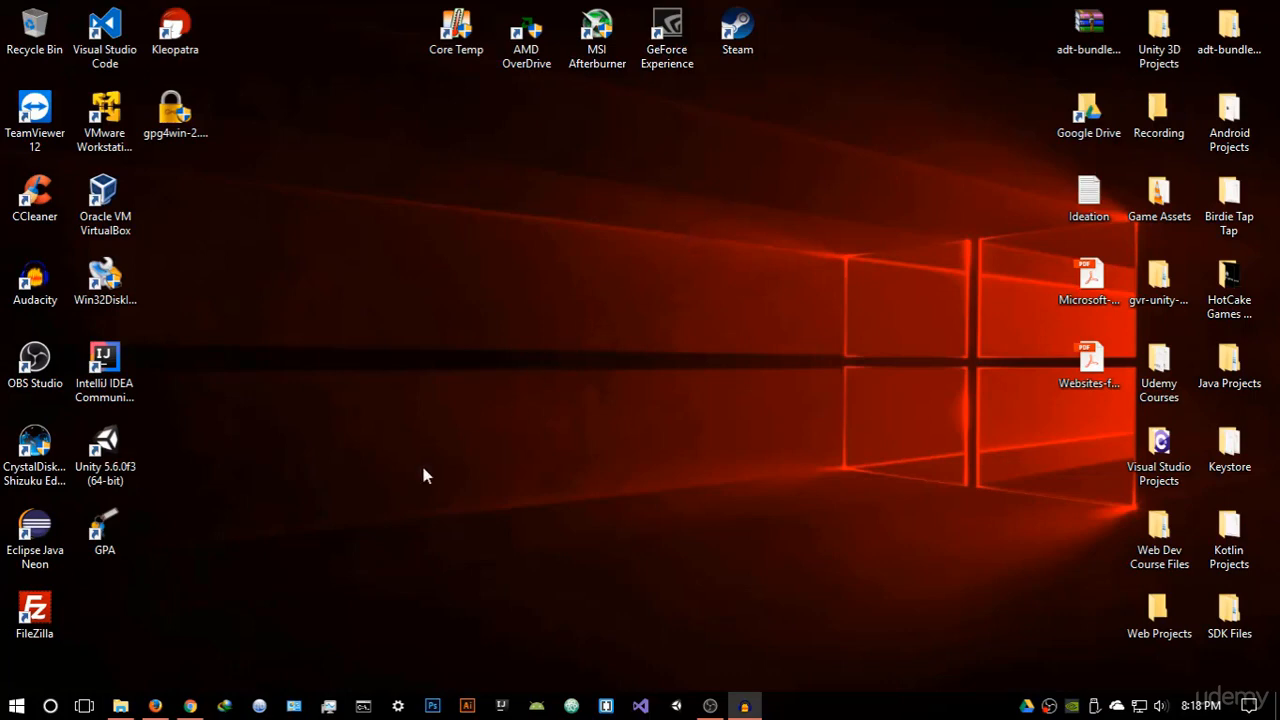
# Download Gpg4win 2.3.3 in Firefox with a $0 donation, then close the browser
pyautogui.click(155, 706)
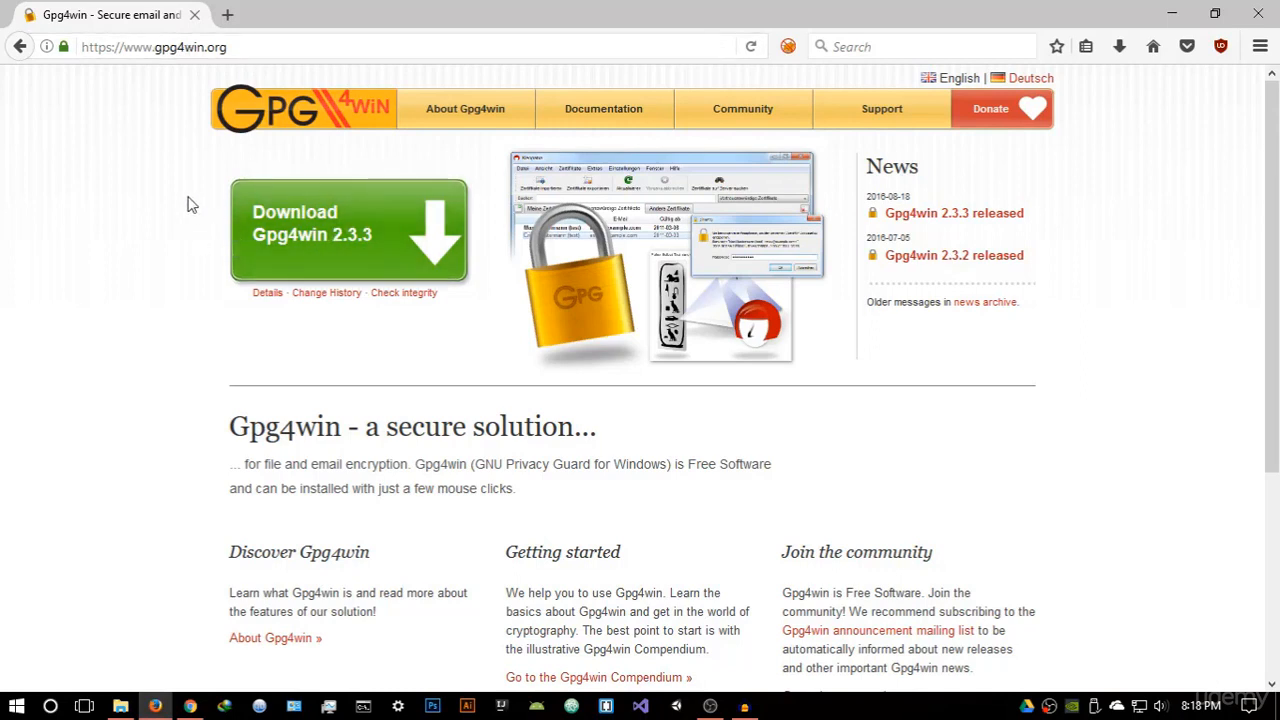
pyautogui.click(340, 240)
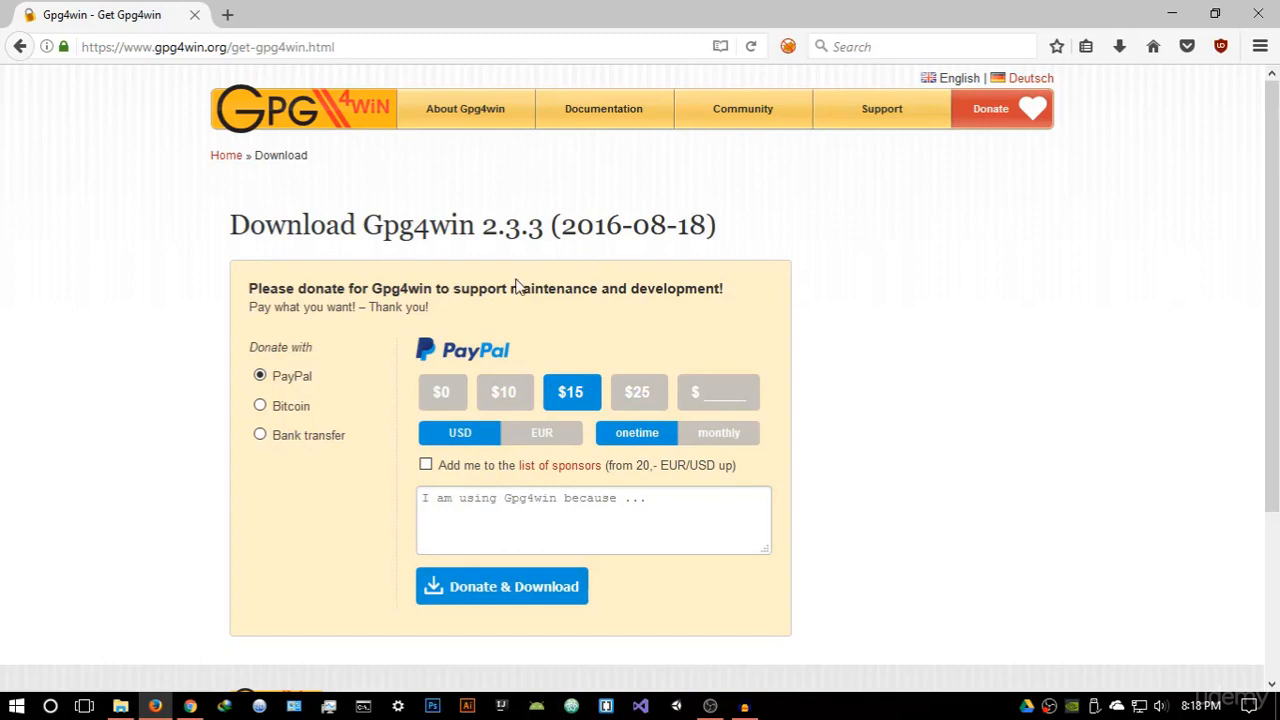
pyautogui.click(445, 391)
pyautogui.scroll(-3, 446, 363)
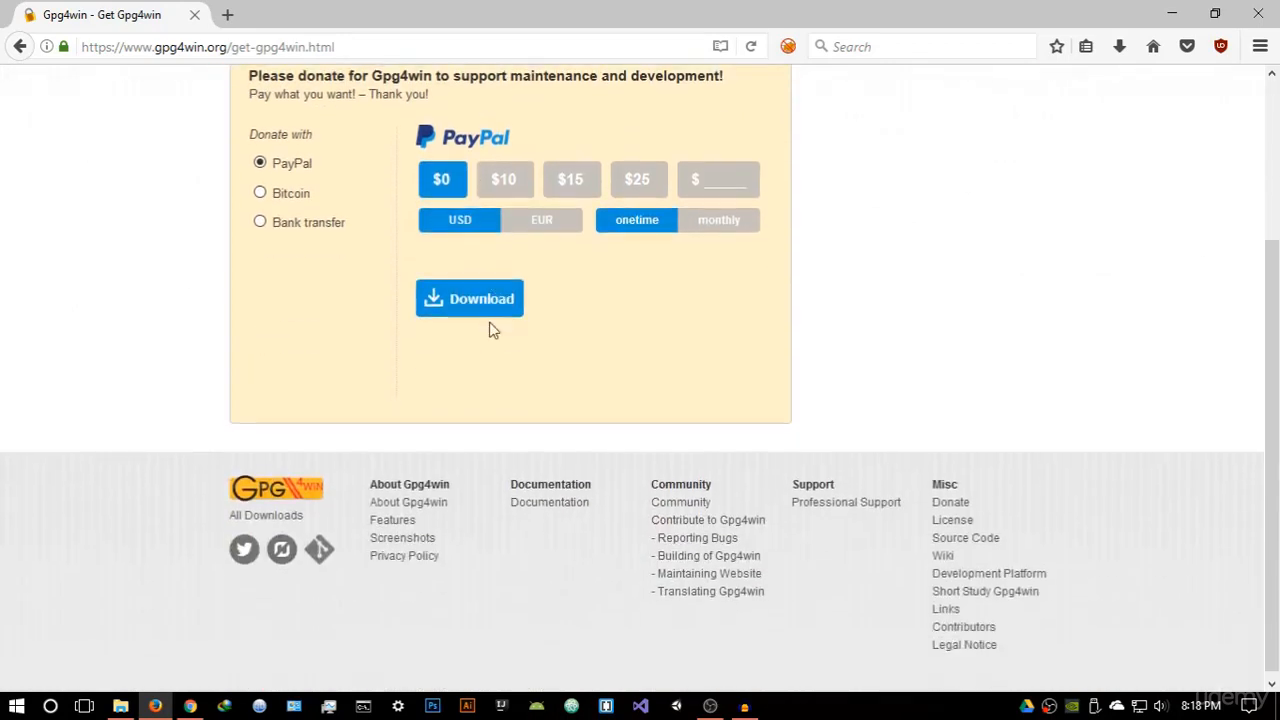
pyautogui.scroll(2, 456, 204)
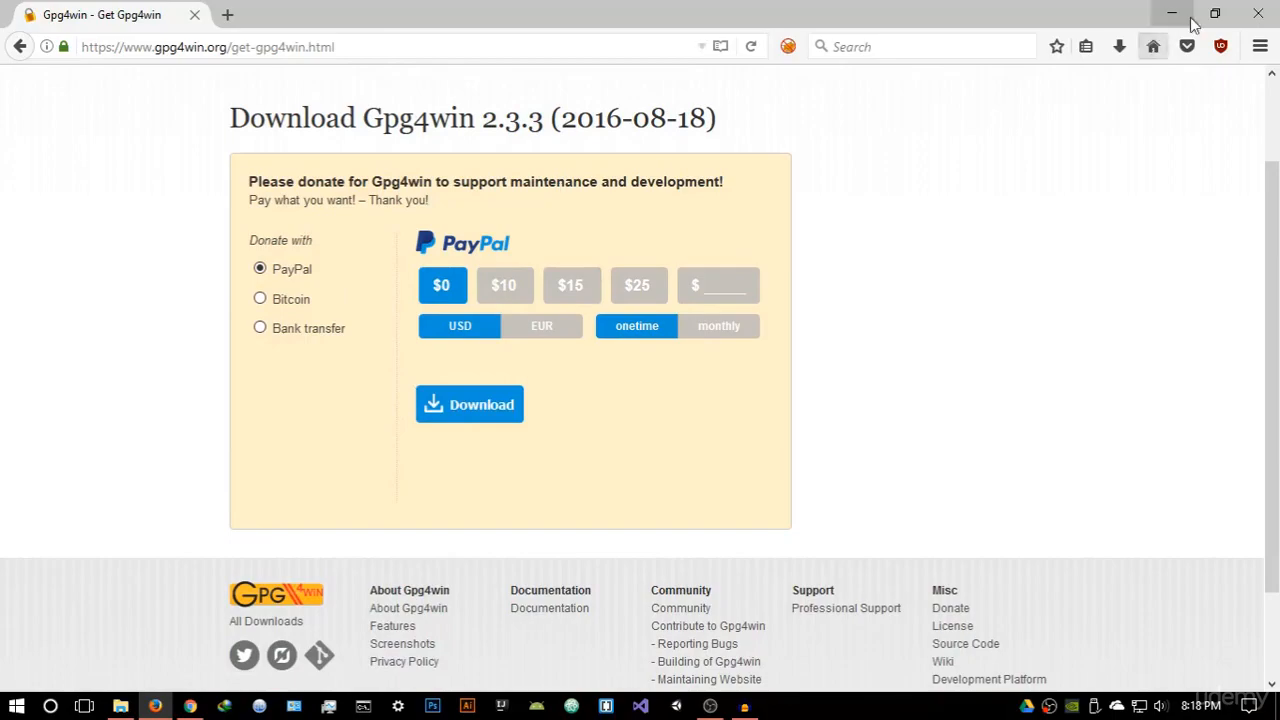
pyautogui.click(1250, 20)
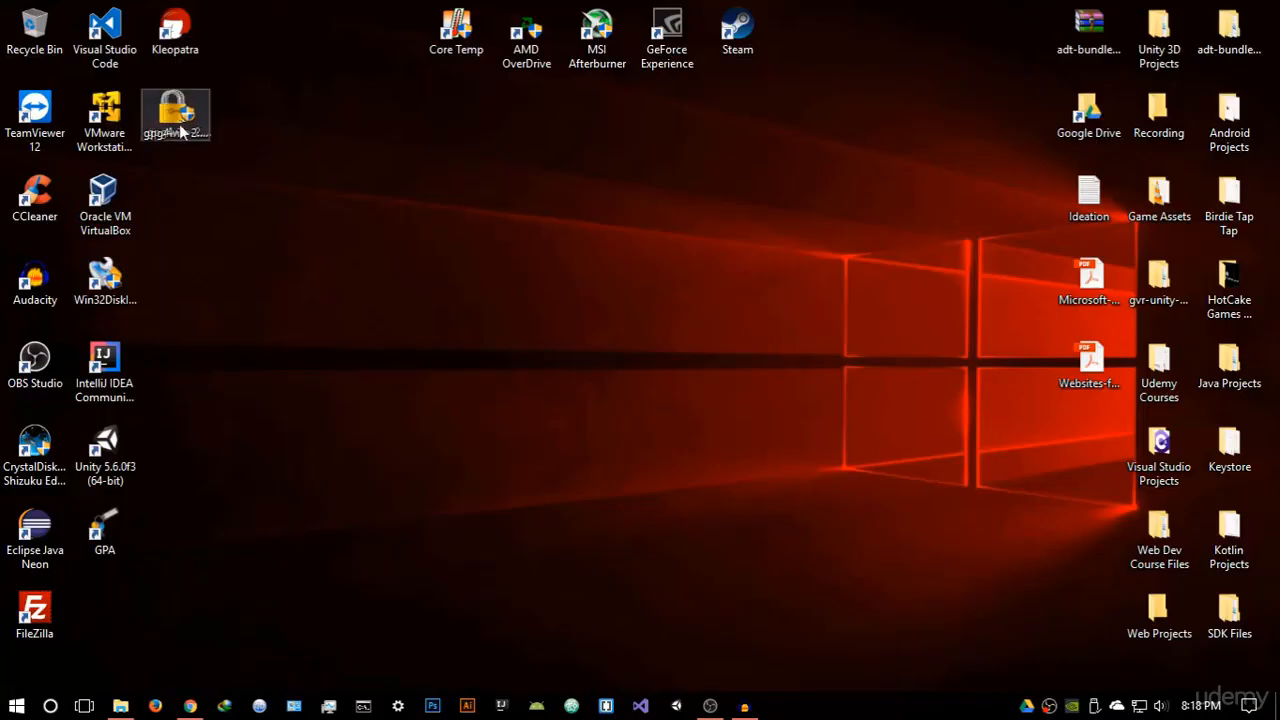
# Run the Gpg4win installer, review its component and install-location pages, then close the wizard
pyautogui.moveTo(172, 112); pyautogui.dragTo(660, 300)
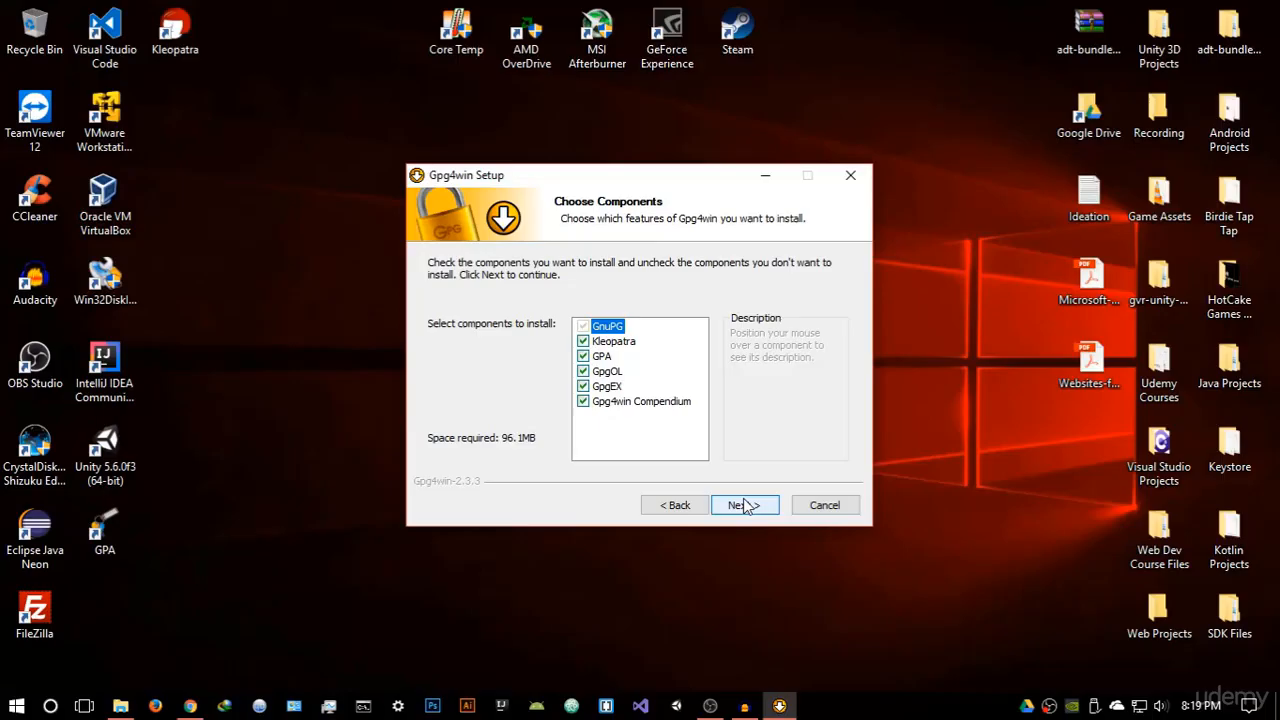
pyautogui.click(743, 504)
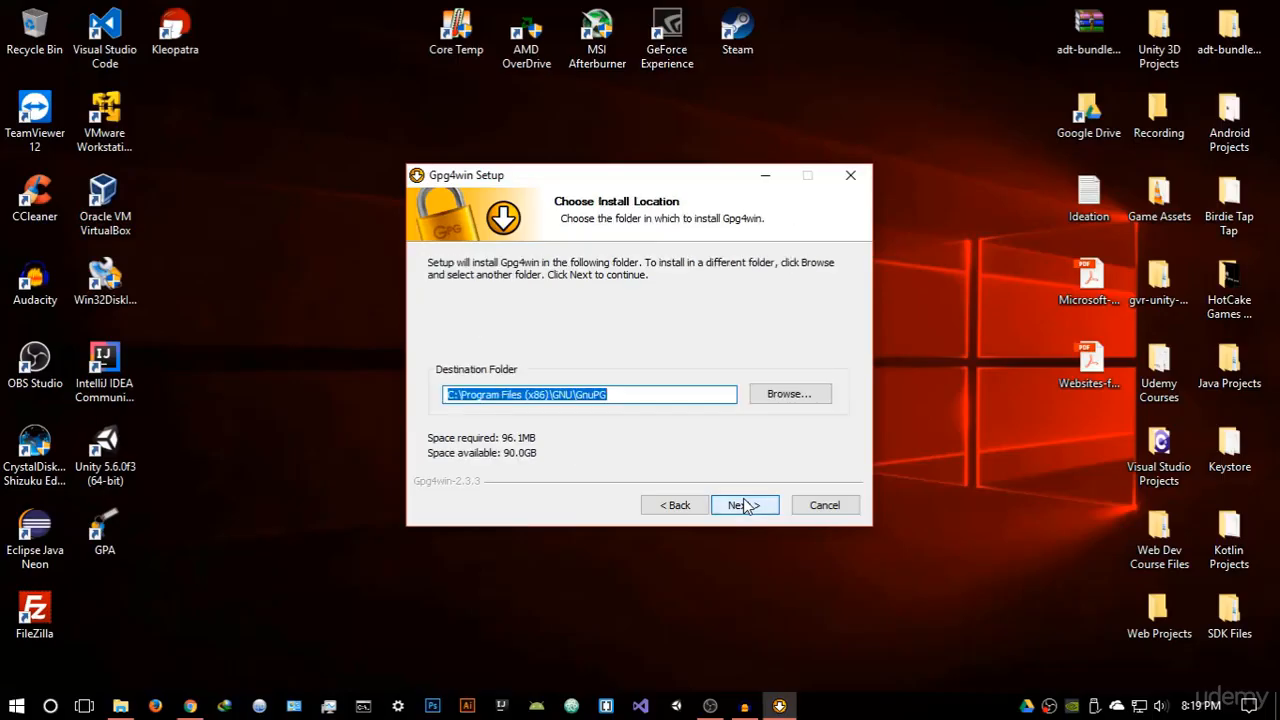
pyautogui.click(676, 505)
pyautogui.moveTo(592, 360)
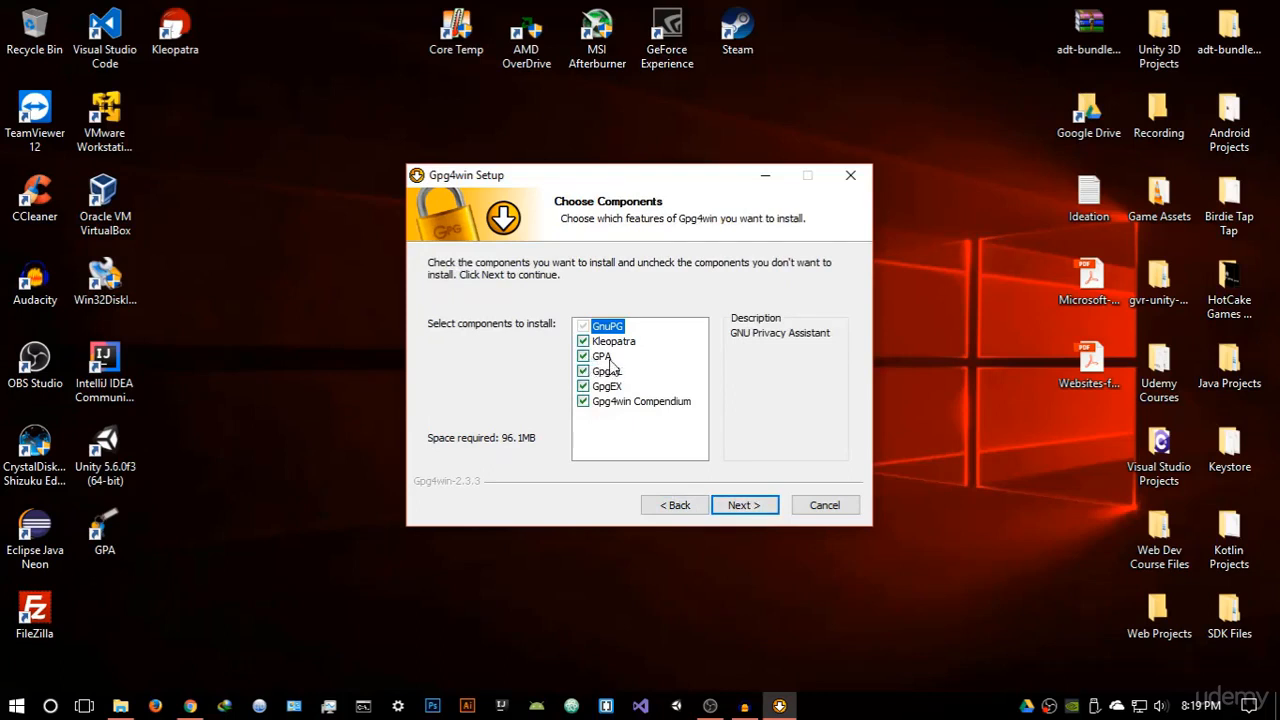
pyautogui.click(744, 505)
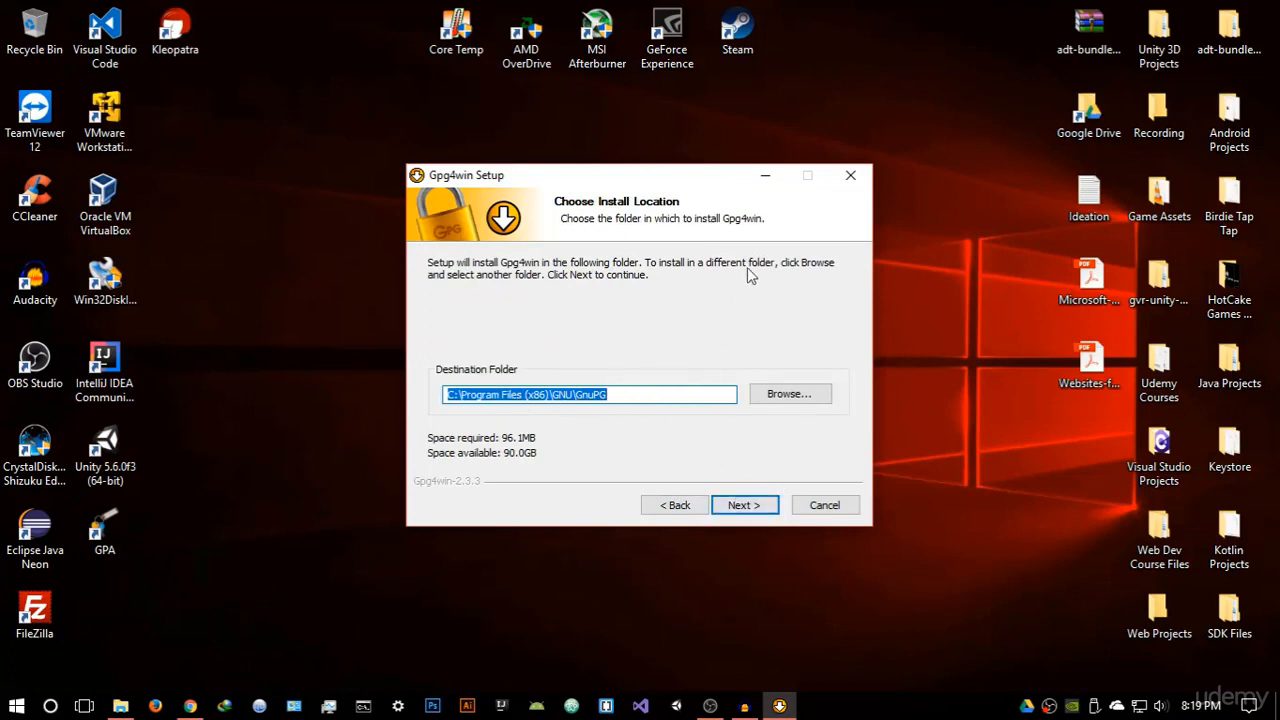
pyautogui.click(840, 188)
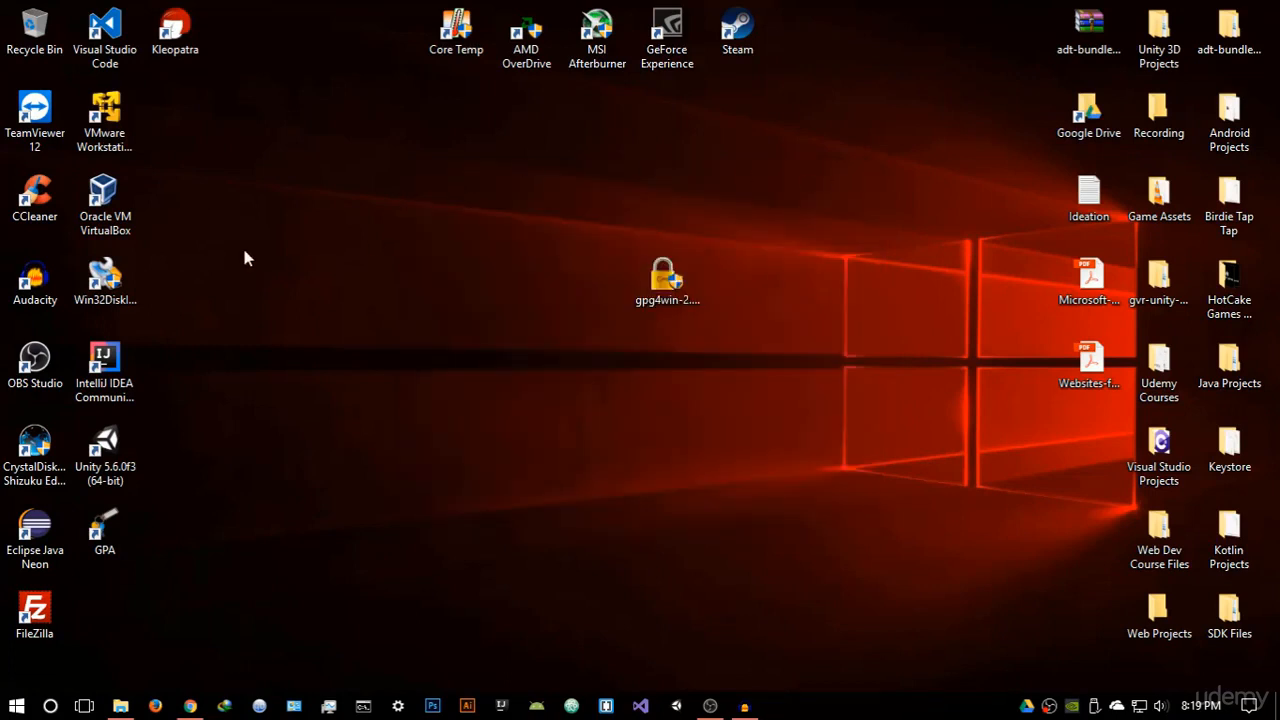
# Tidy the desktop shortcuts and delete the gpg4win installer from the desktop
pyautogui.moveTo(105, 527); pyautogui.dragTo(178, 108)
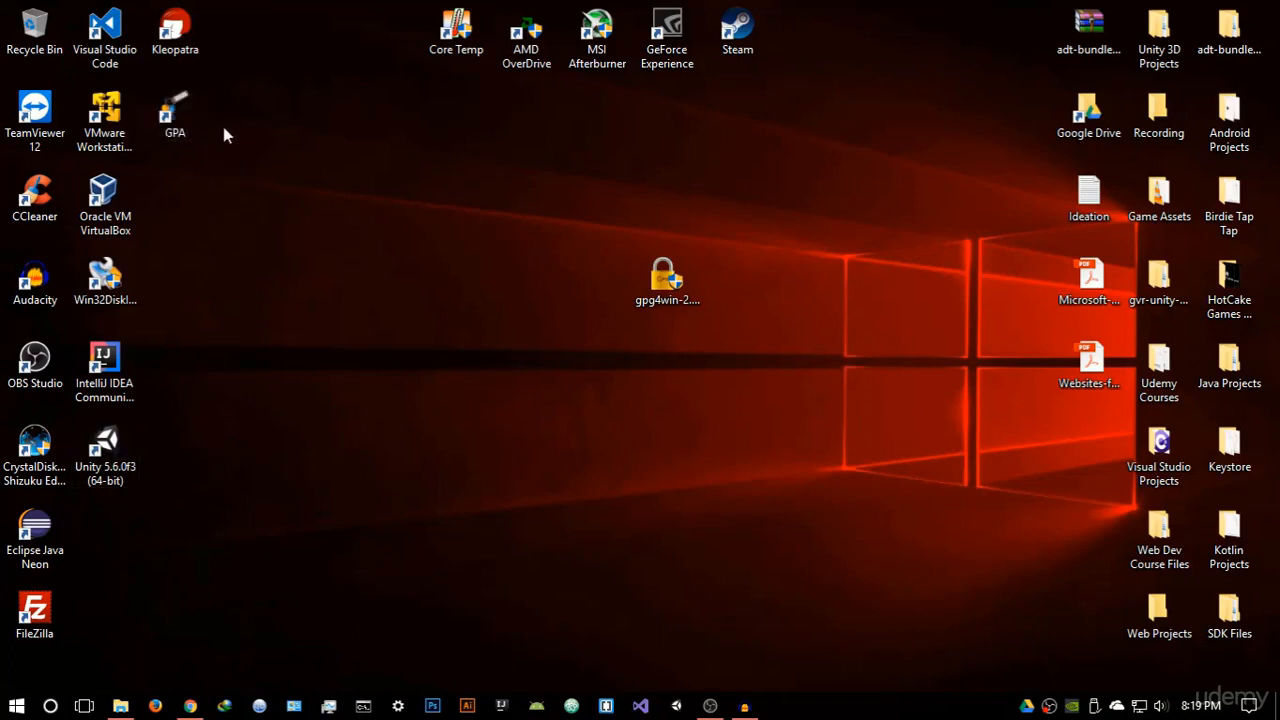
pyautogui.moveTo(237, 157); pyautogui.dragTo(174, 31)
pyautogui.click(227, 130)
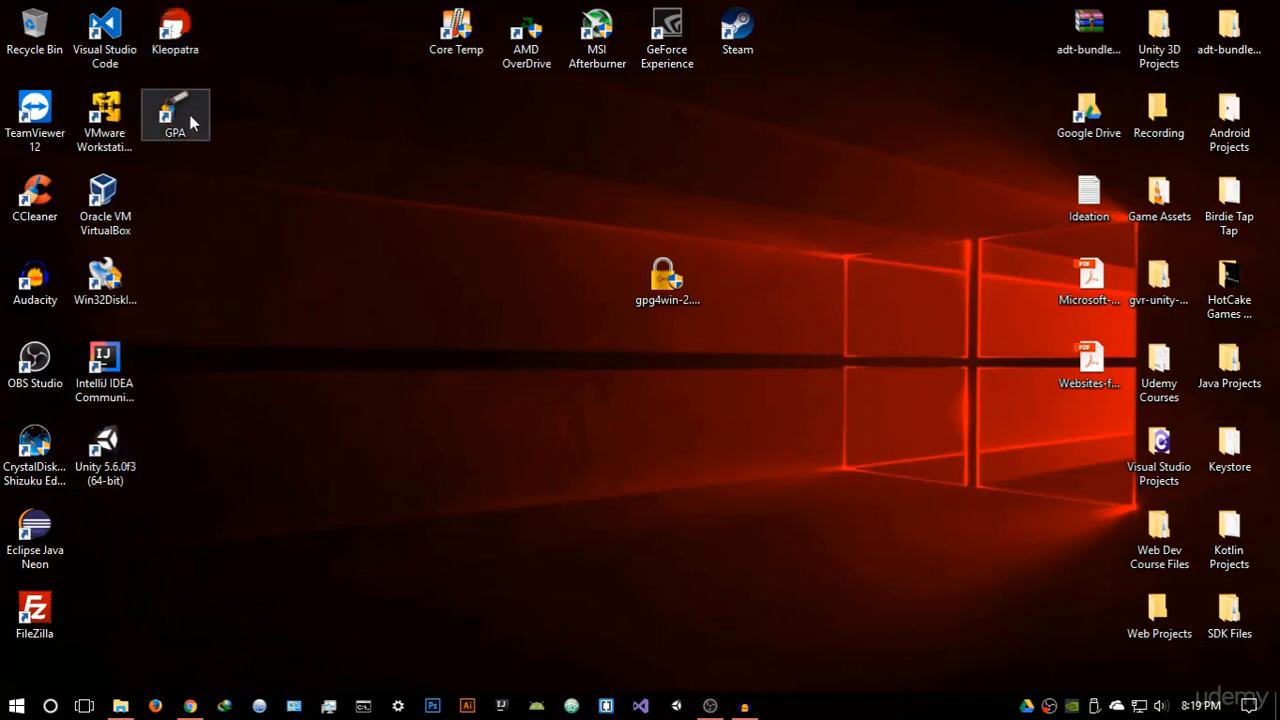
pyautogui.click(685, 262)
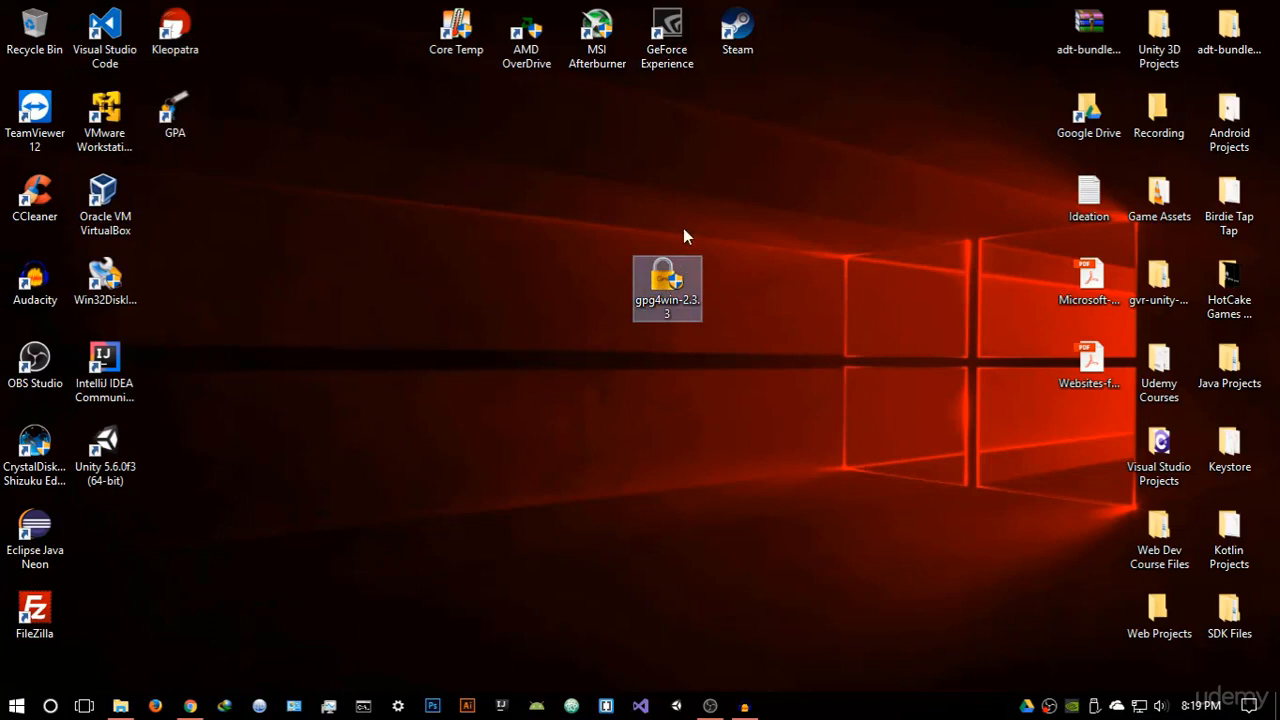
pyautogui.press('Delete')
# Launch GPA and delete the existing key pair, including its secret key, from the Key Manager
pyautogui.moveTo(175, 115); pyautogui.dragTo(733, 301)
pyautogui.doubleClick(731, 298)
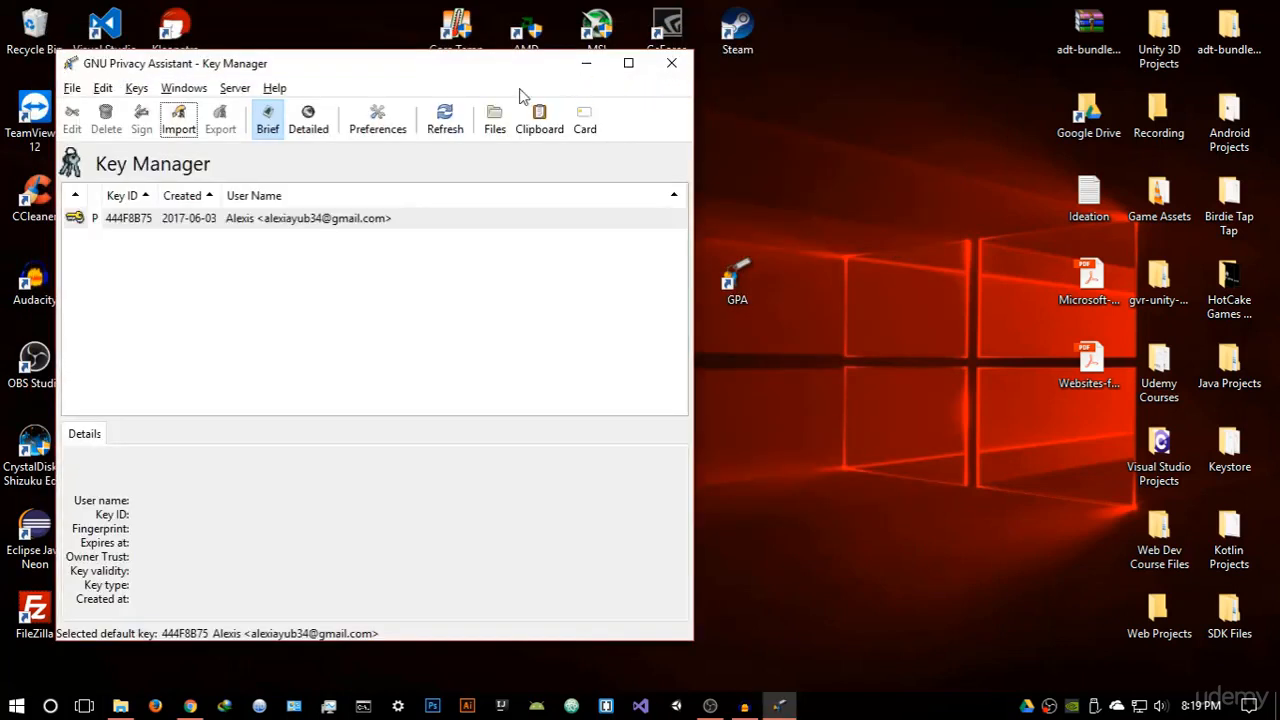
pyautogui.moveTo(490, 74); pyautogui.dragTo(700, 70)
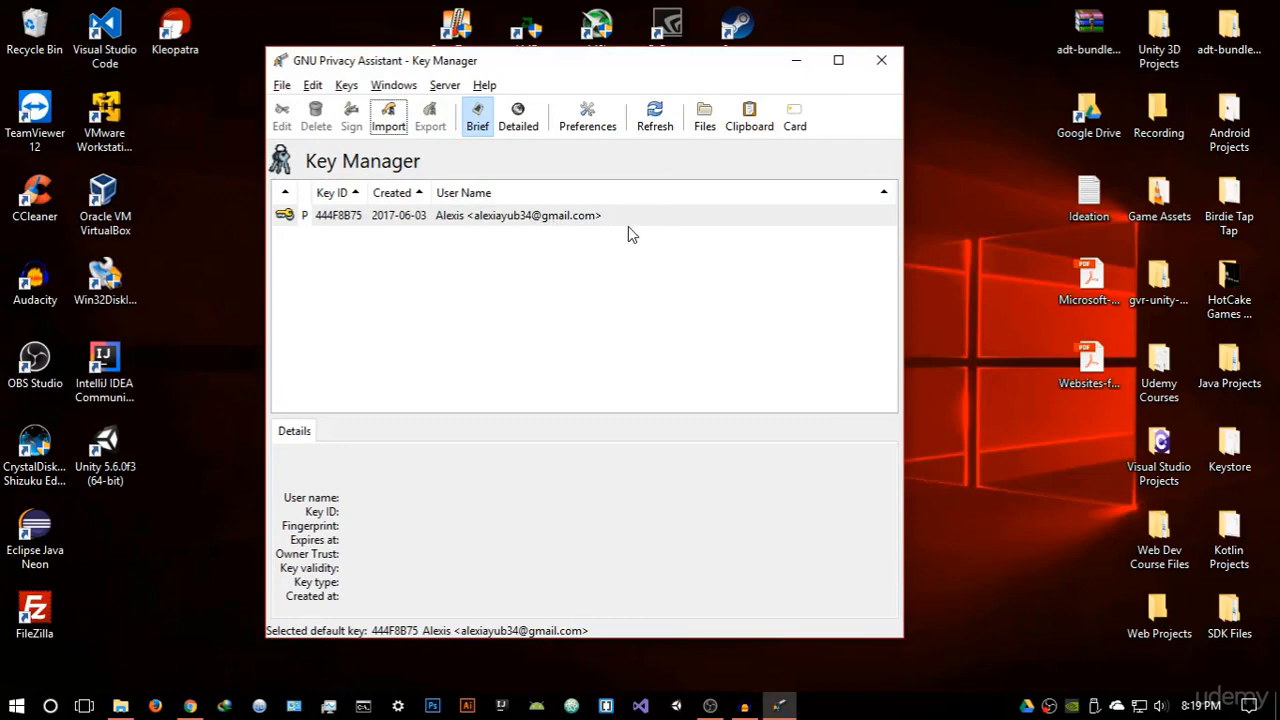
pyautogui.rightClick(600, 212)
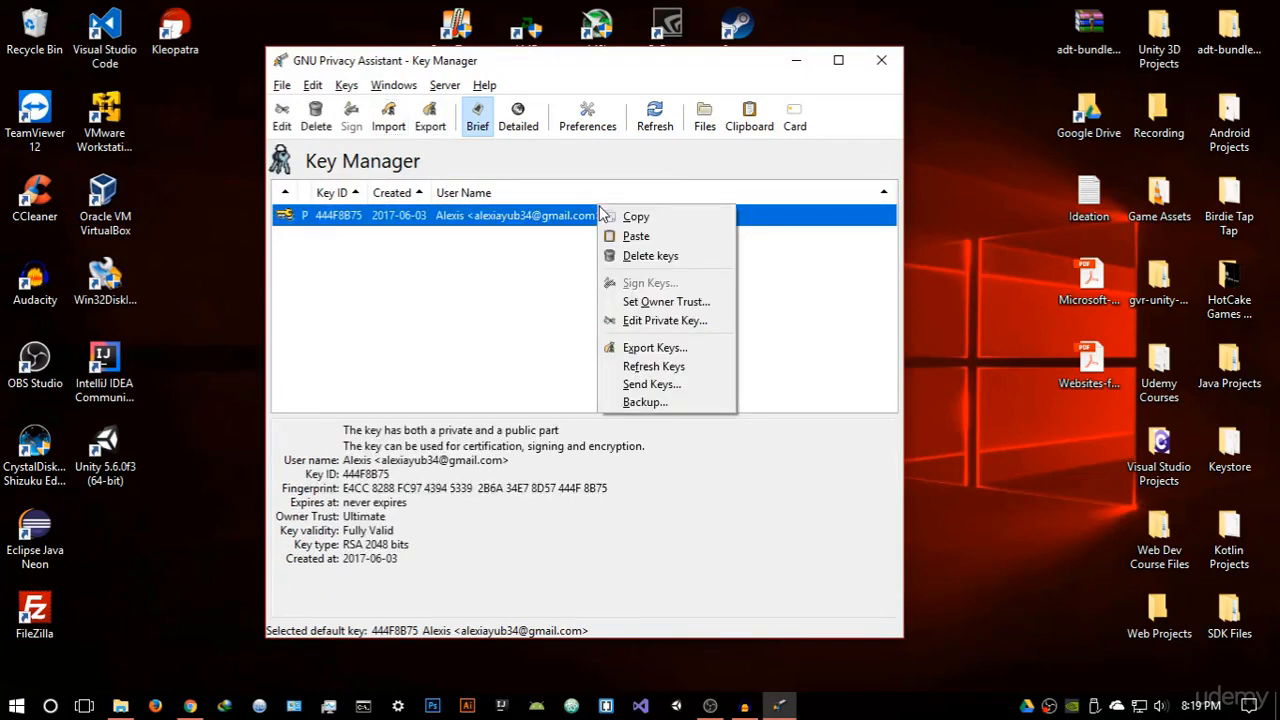
pyautogui.click(632, 257)
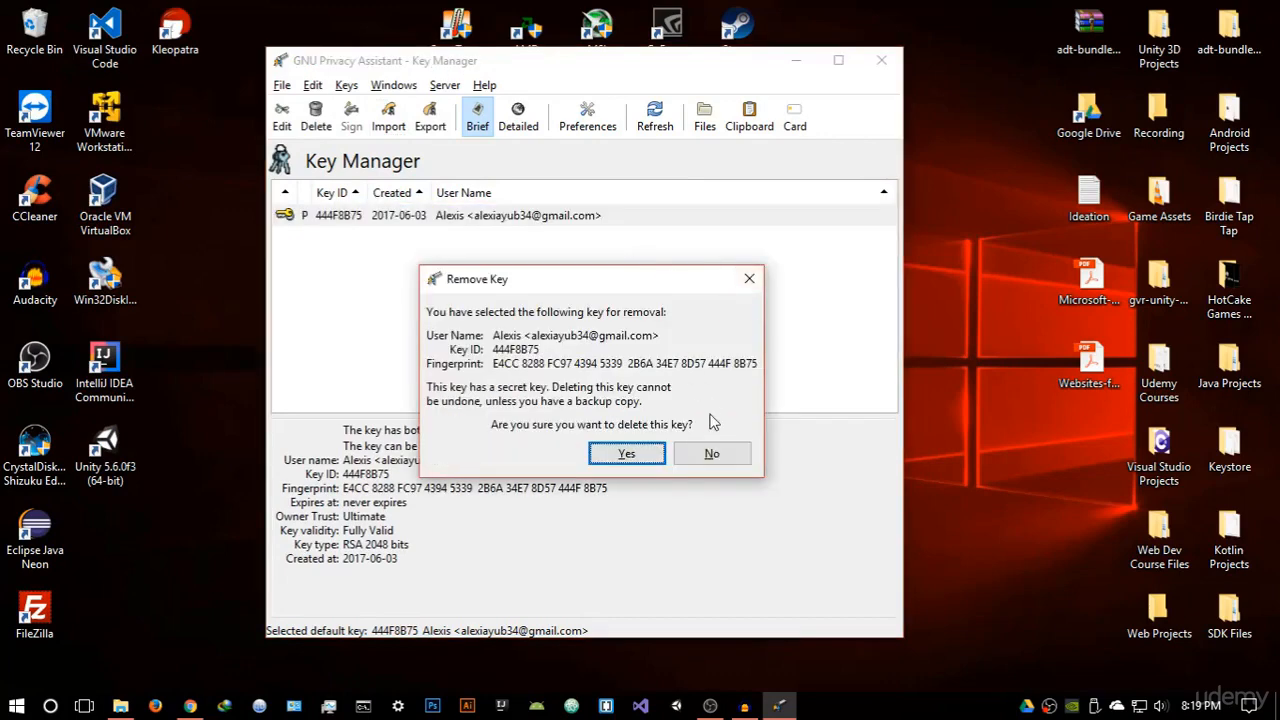
pyautogui.click(628, 456)
pyautogui.click(610, 458)
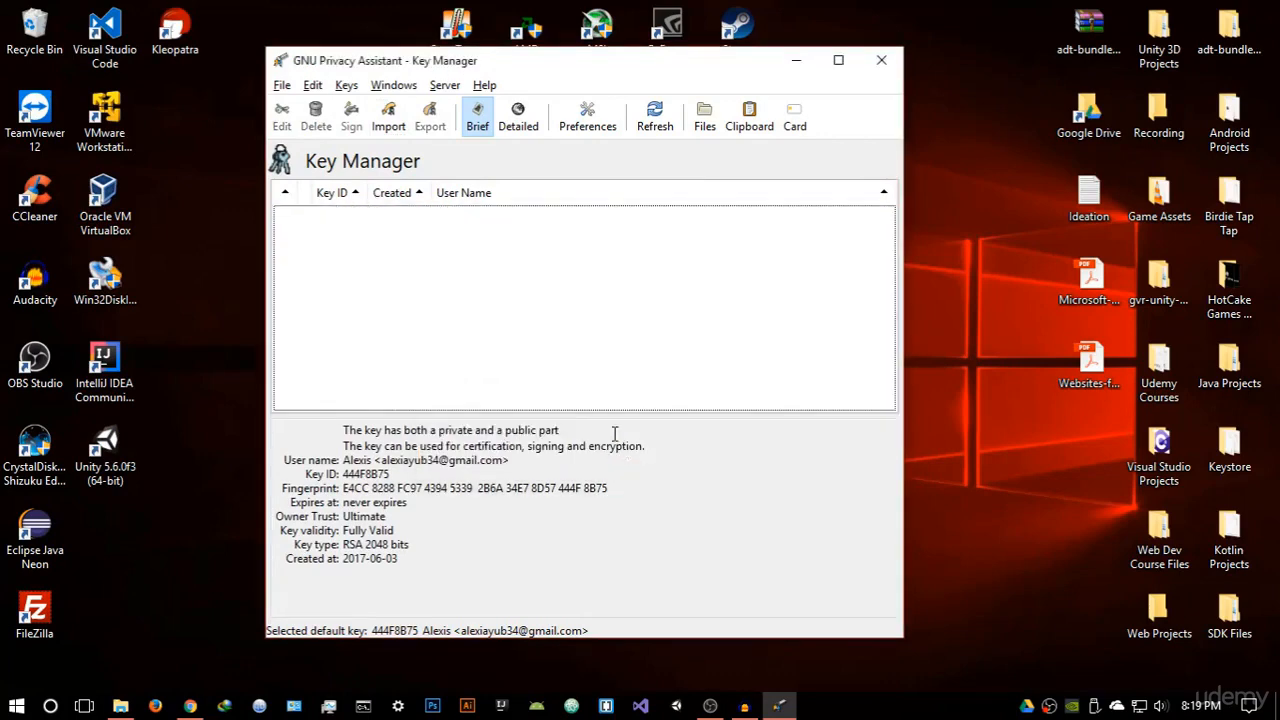
# Start generating a new key pair and enter the user's full name
pyautogui.click(346, 87)
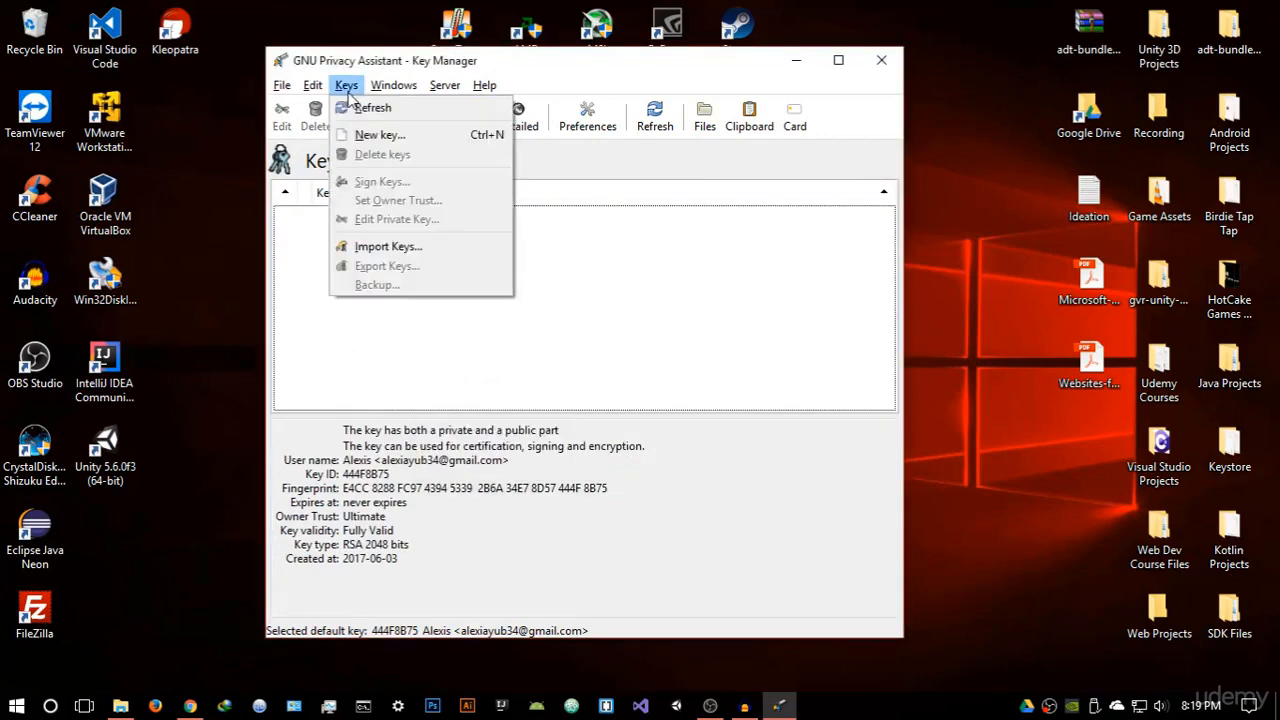
pyautogui.click(380, 134)
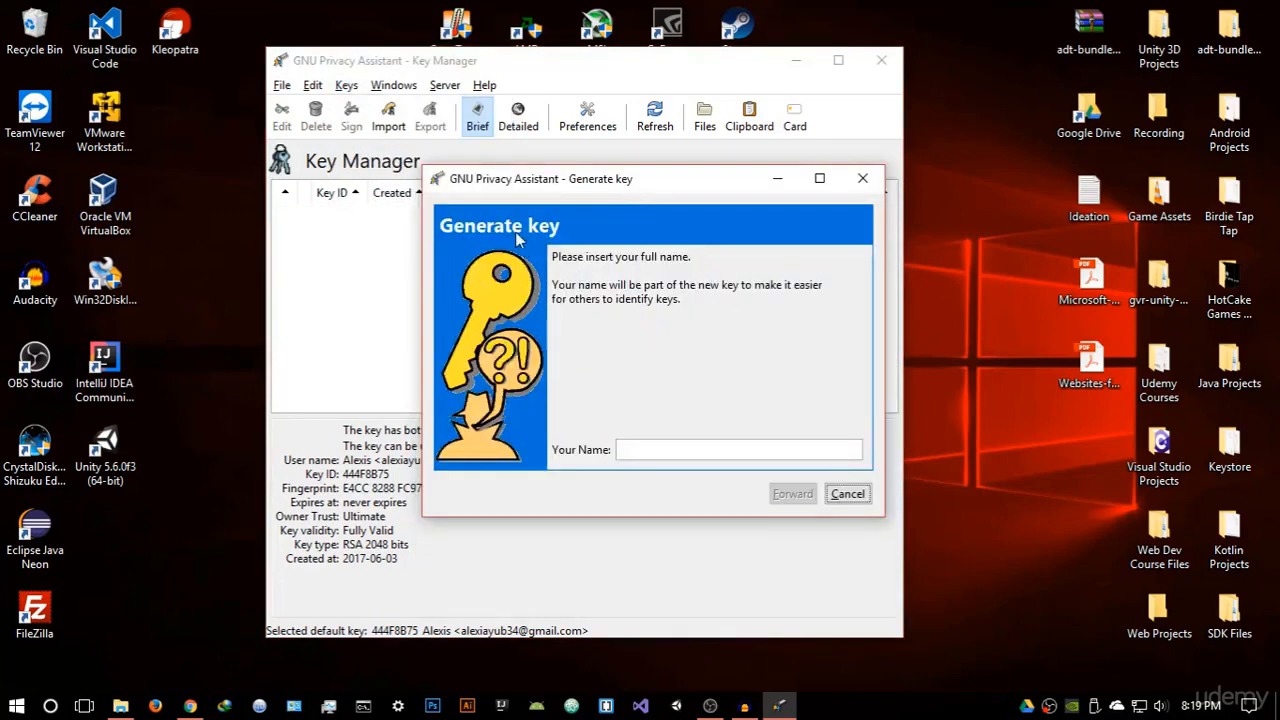
pyautogui.click(687, 449)
pyautogui.write('Alexis')
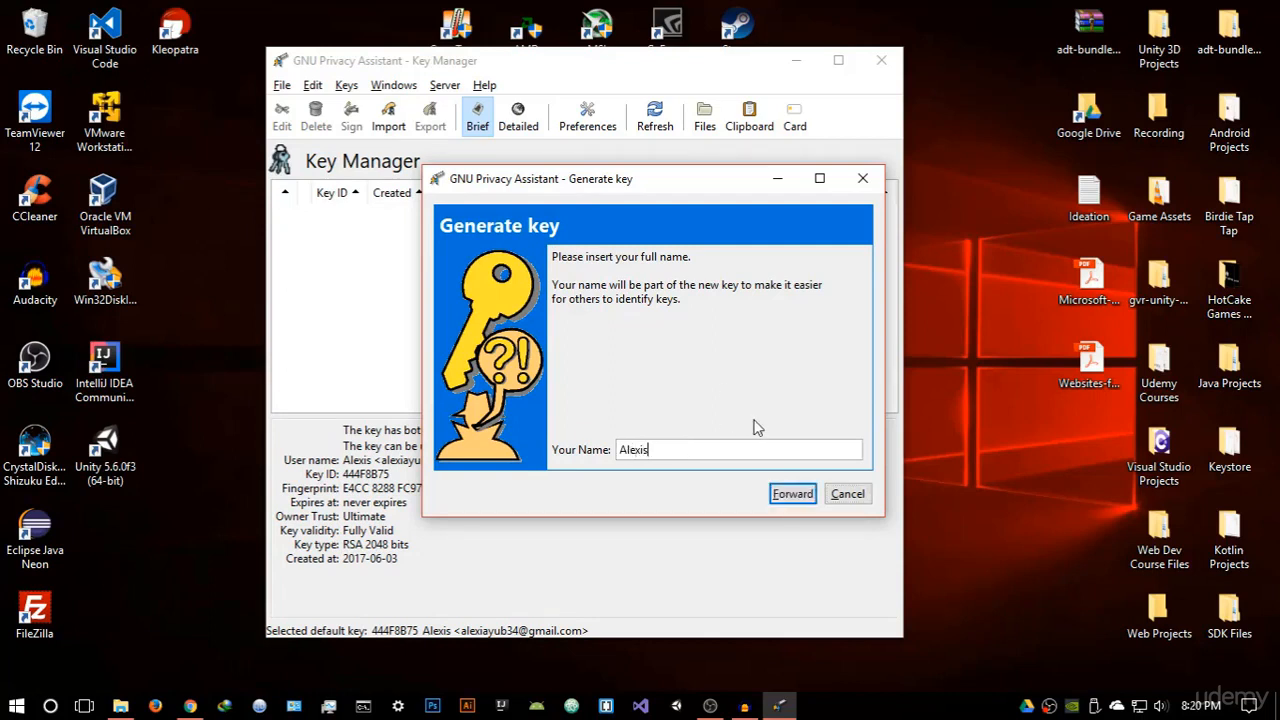
pyautogui.click(783, 494)
# Enter the user's e-mail address, choose 'Do it later' for the backup, and continue
pyautogui.click(692, 451)
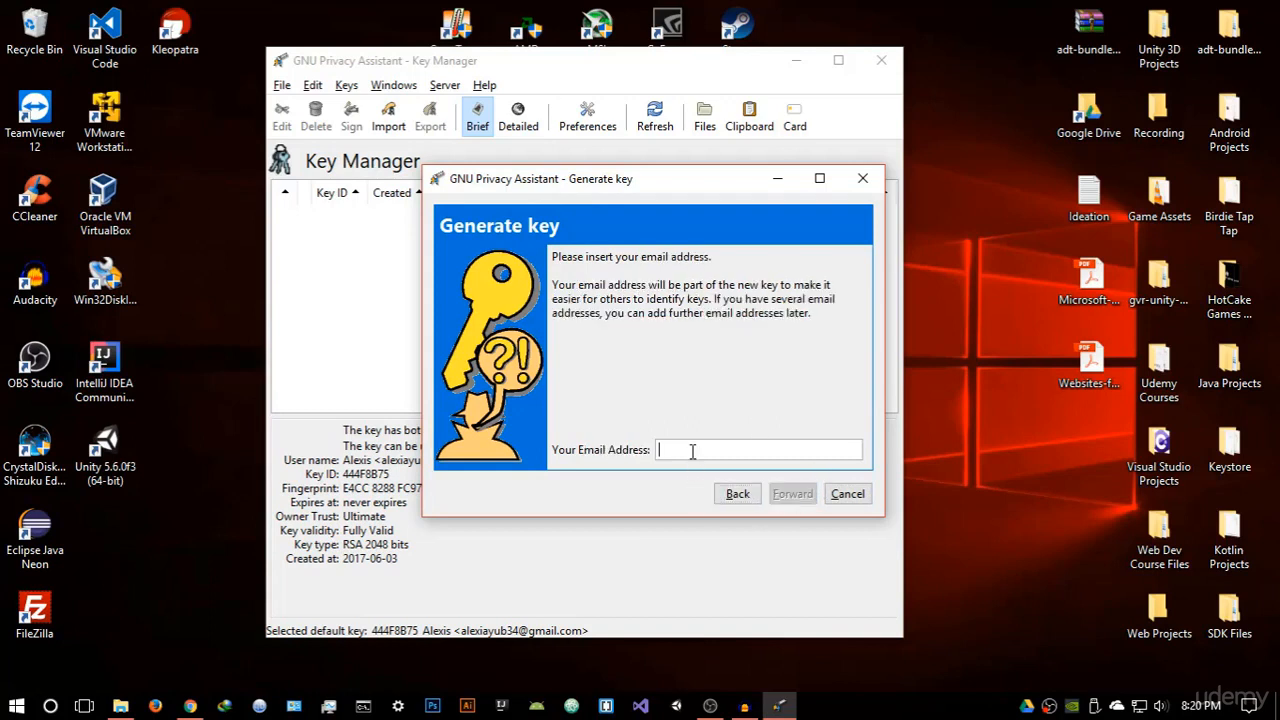
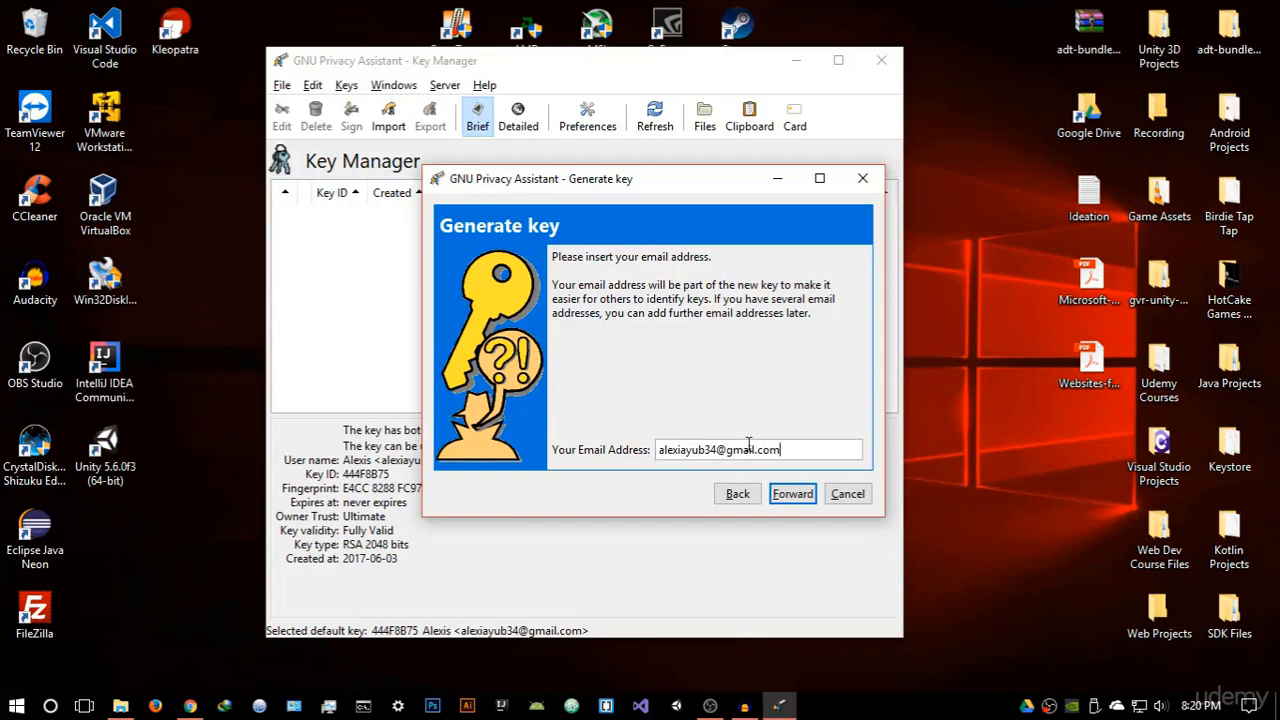
pyautogui.click(798, 492)
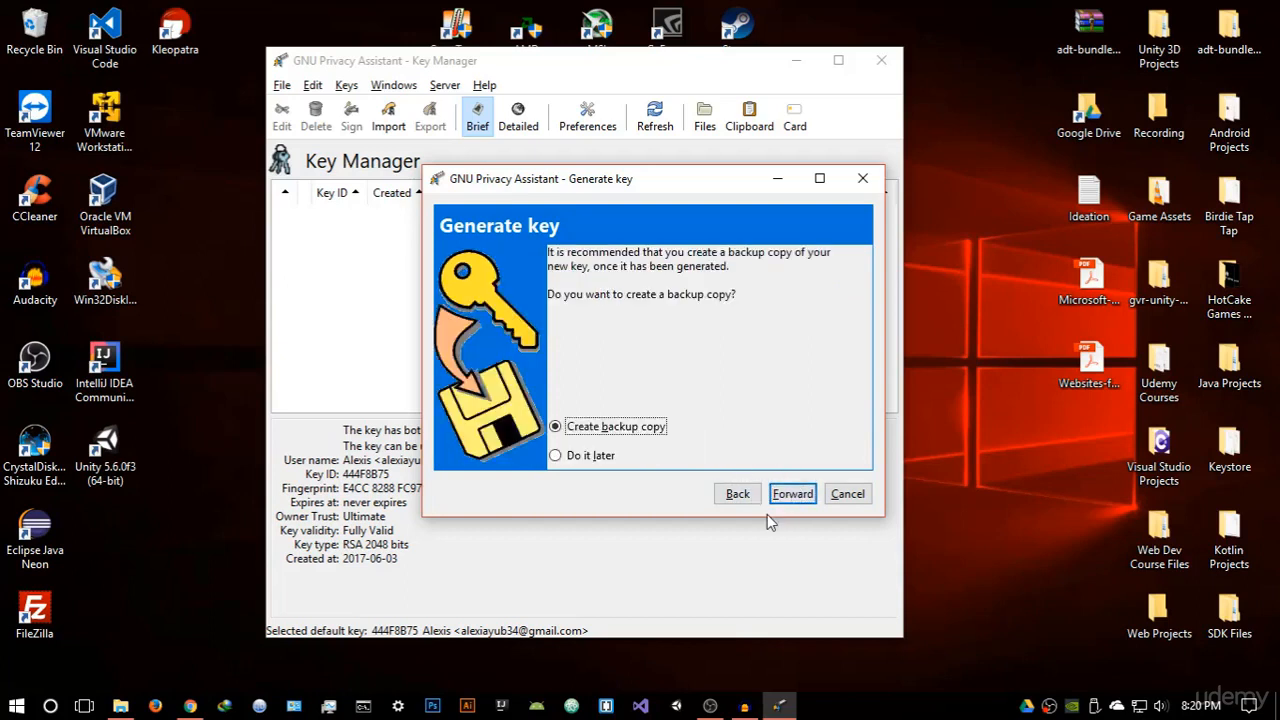
pyautogui.click(612, 456)
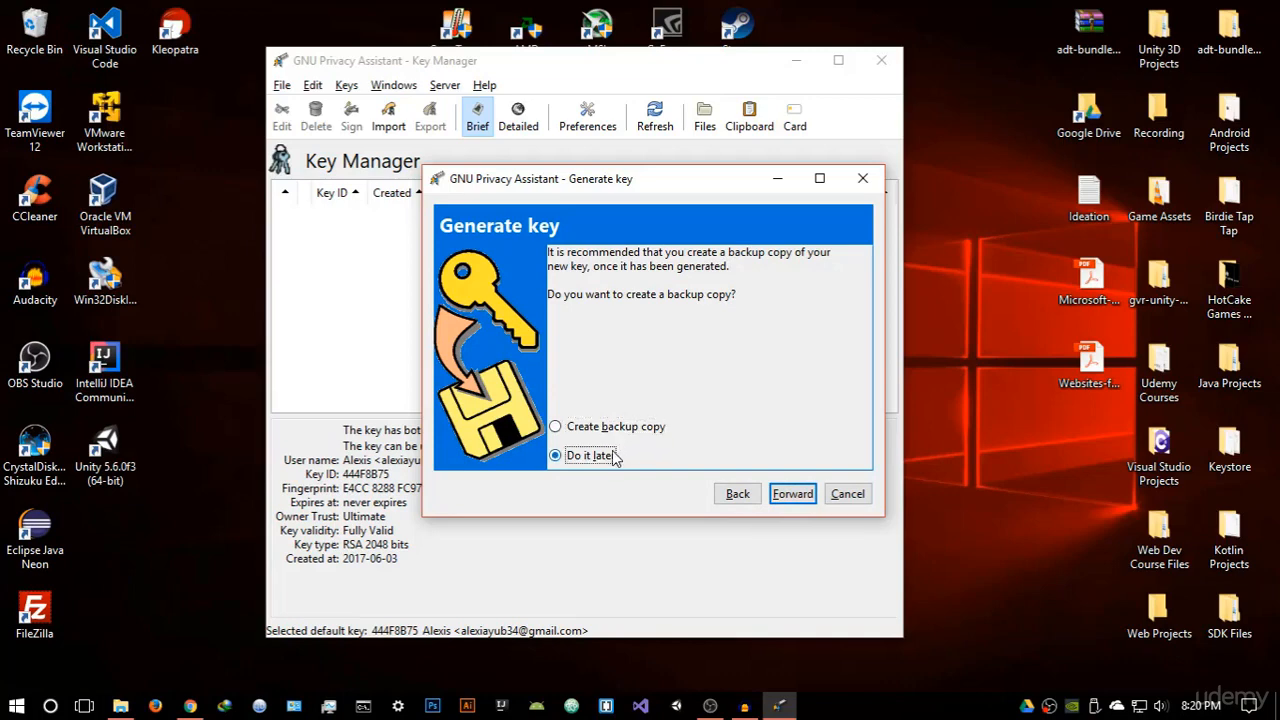
pyautogui.click(776, 503)
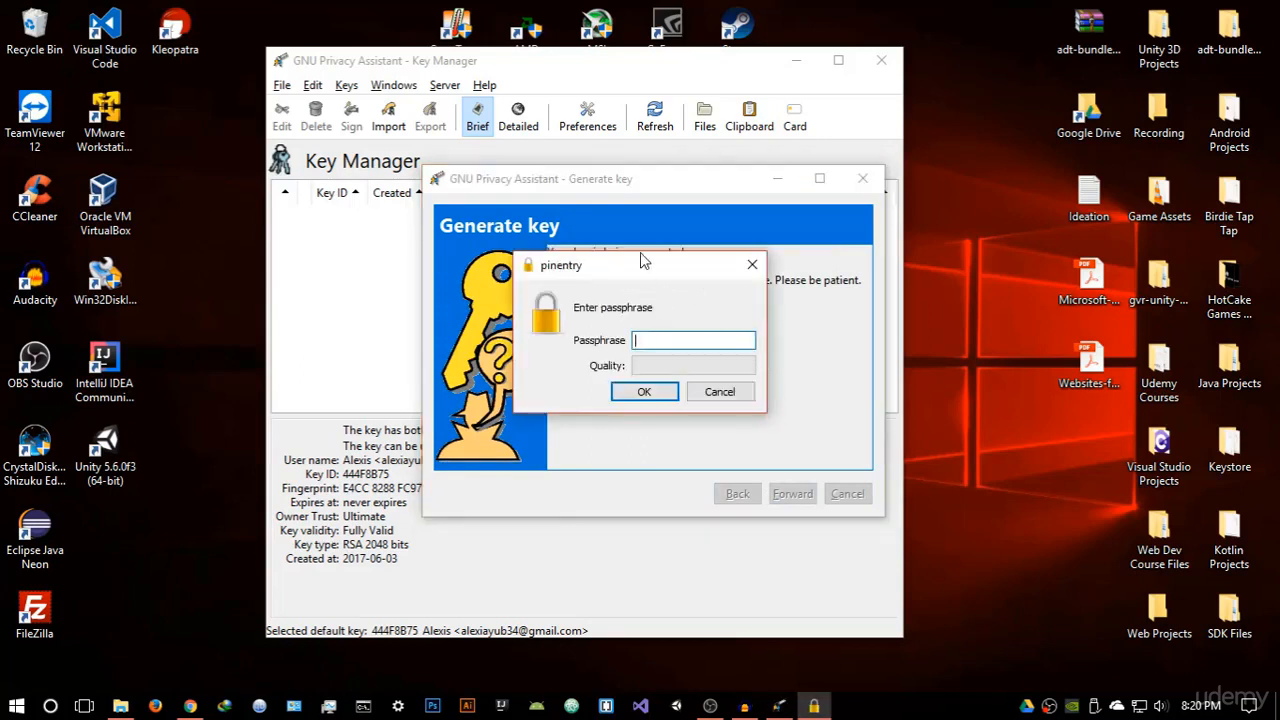
# Enter and confirm the key's passphrase, then dismiss the default-key warning
pyautogui.moveTo(640, 268); pyautogui.dragTo(778, 352)
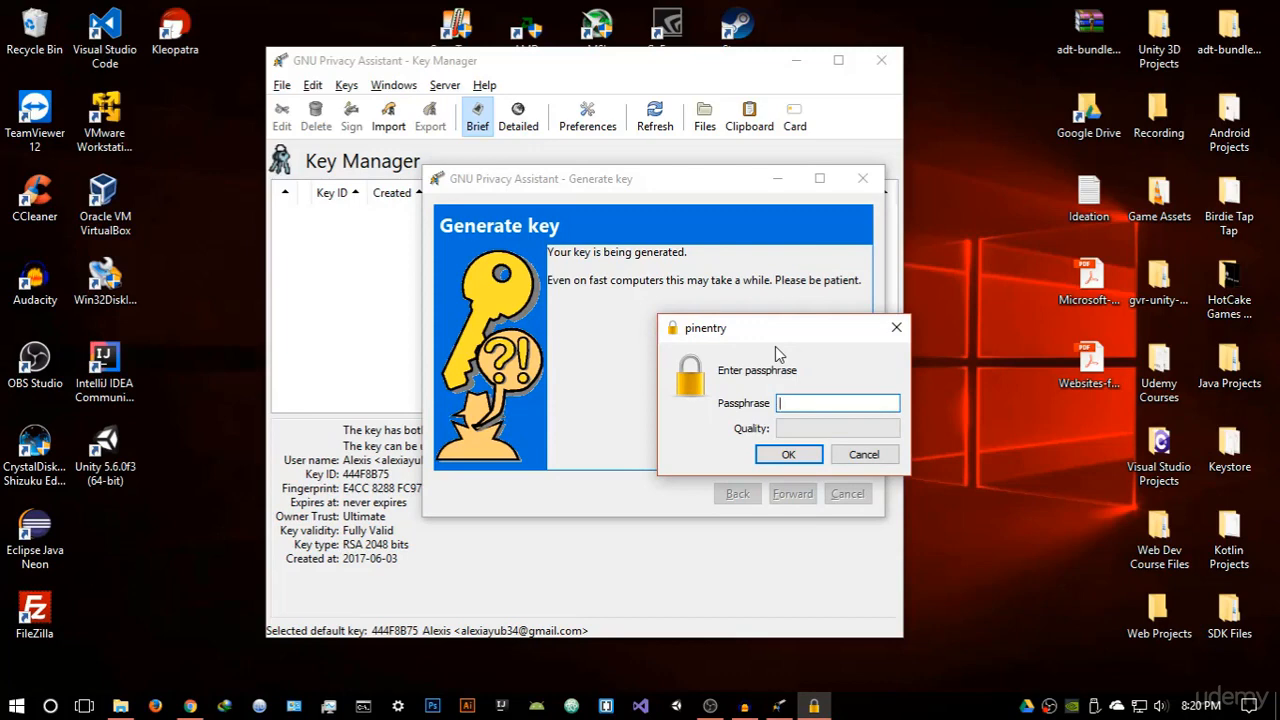
pyautogui.write('•••••••••')
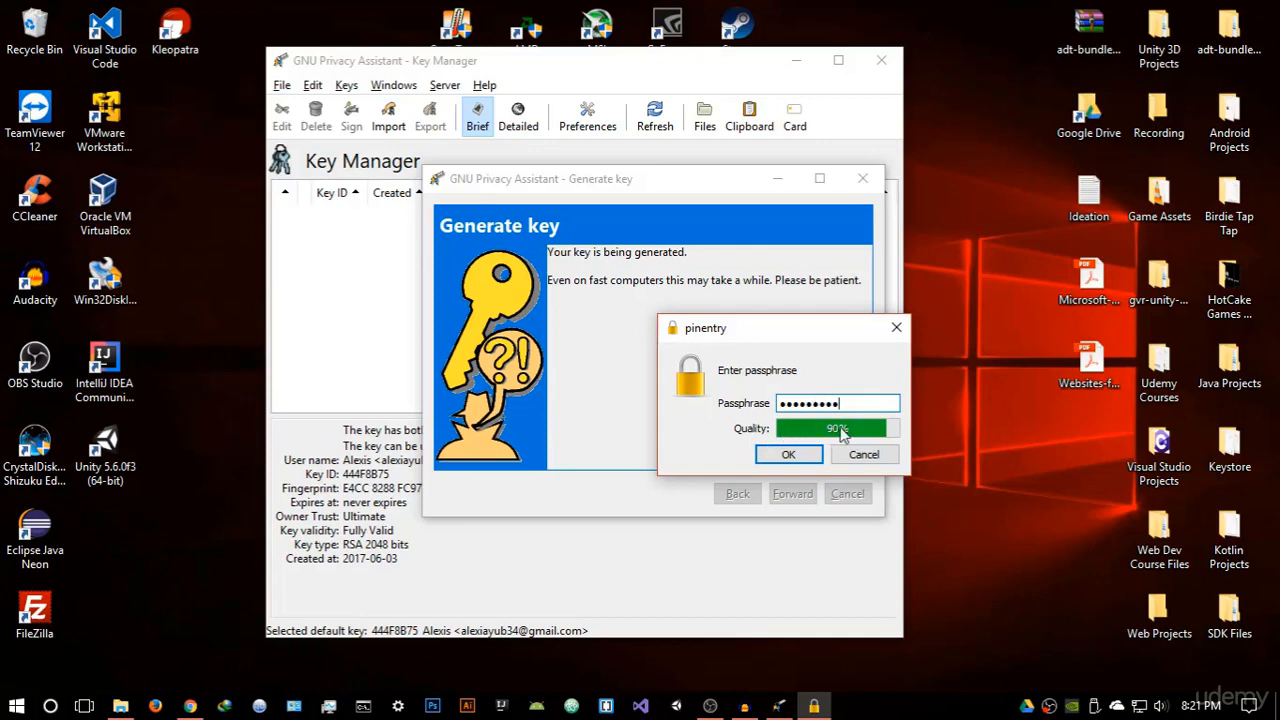
pyautogui.click(807, 459)
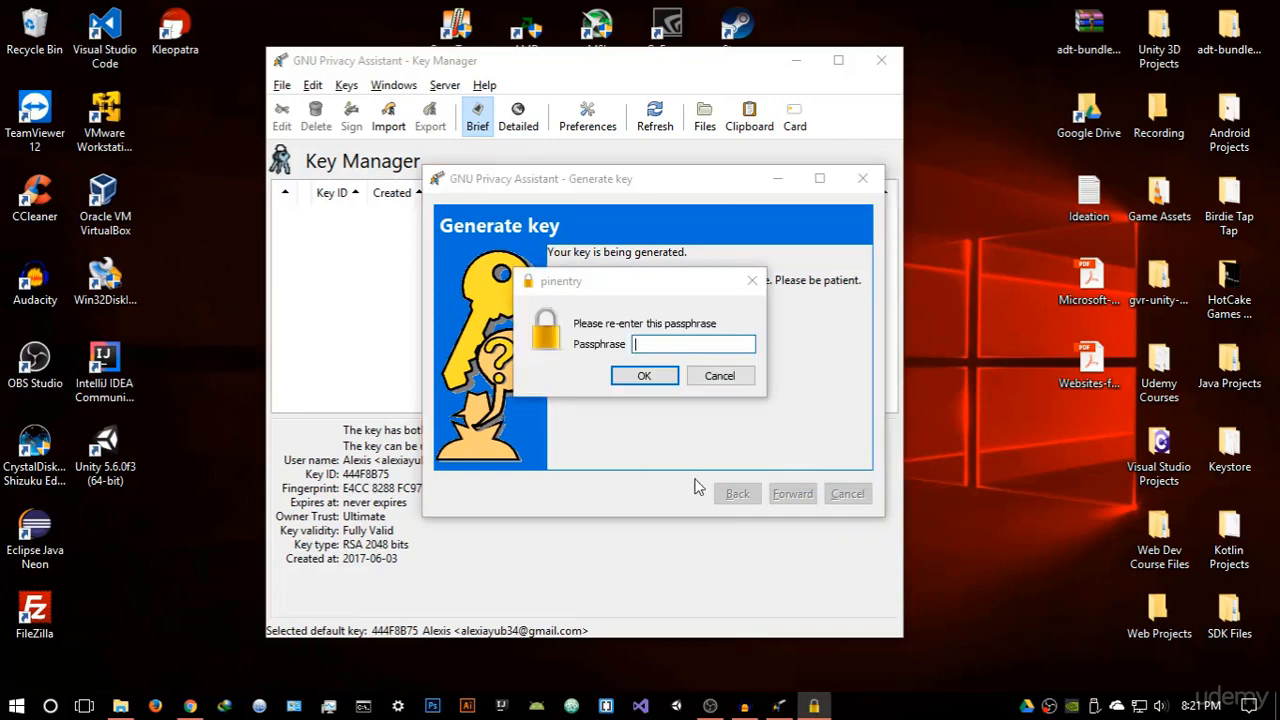
pyautogui.write('•••••••••')
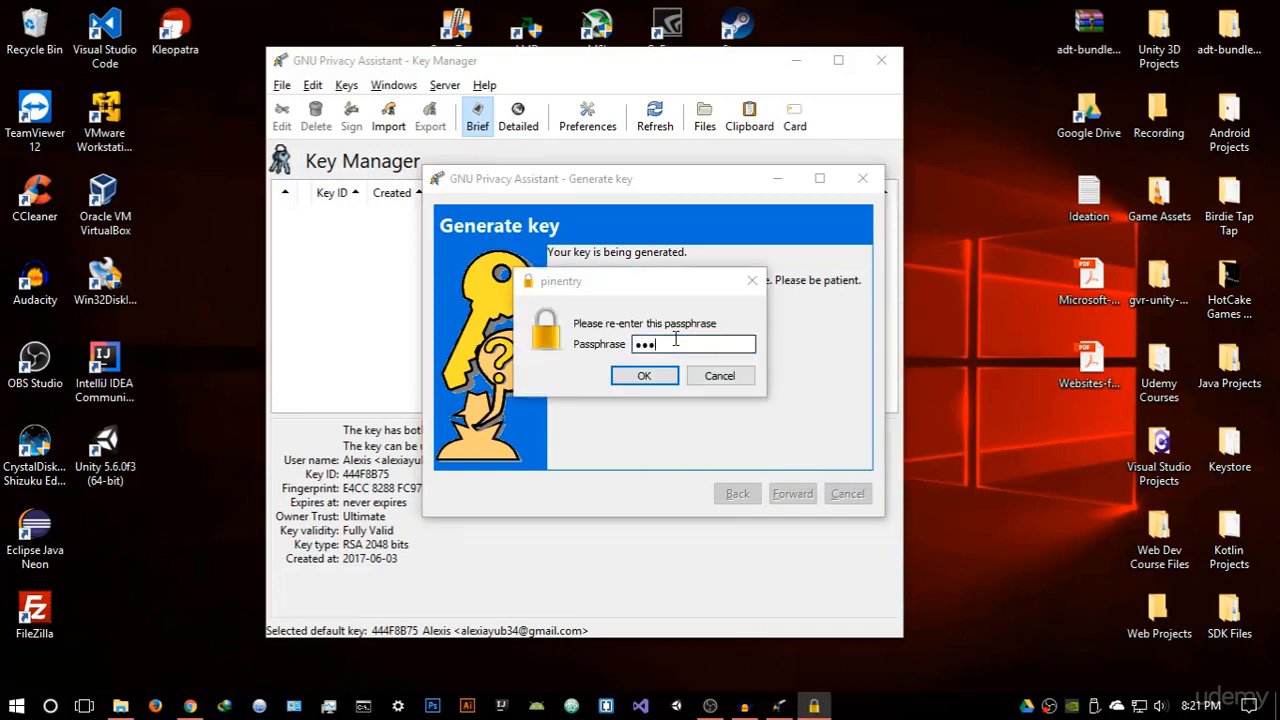
pyautogui.press('Return')
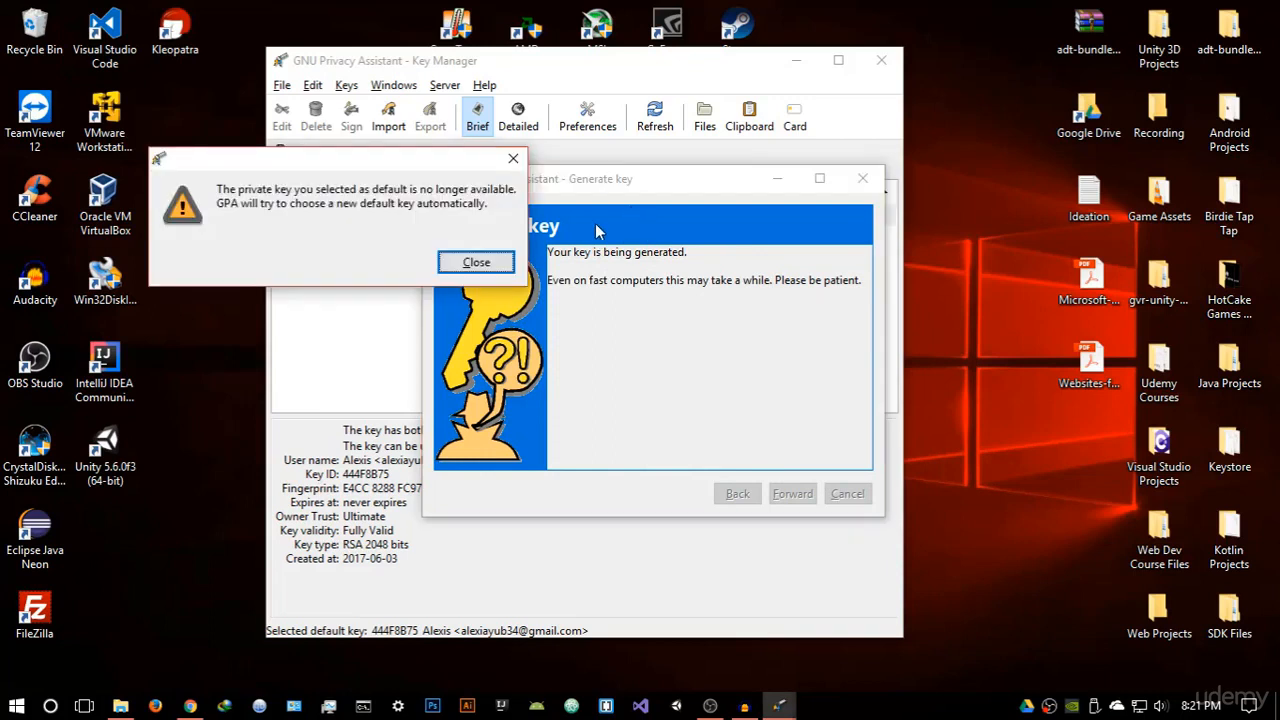
pyautogui.click(476, 262)
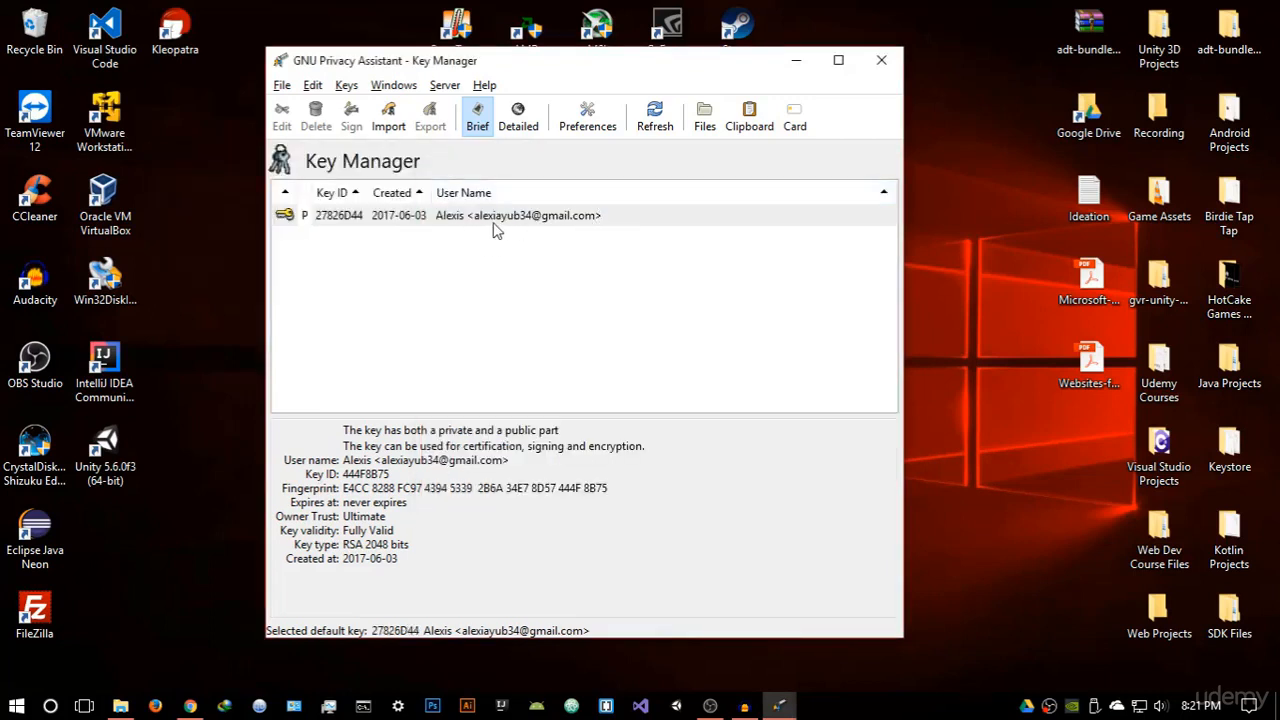
# Copy key 27826D44 to the clipboard from the Key Manager and dismiss the notice
pyautogui.moveTo(563, 66); pyautogui.dragTo(668, 61)
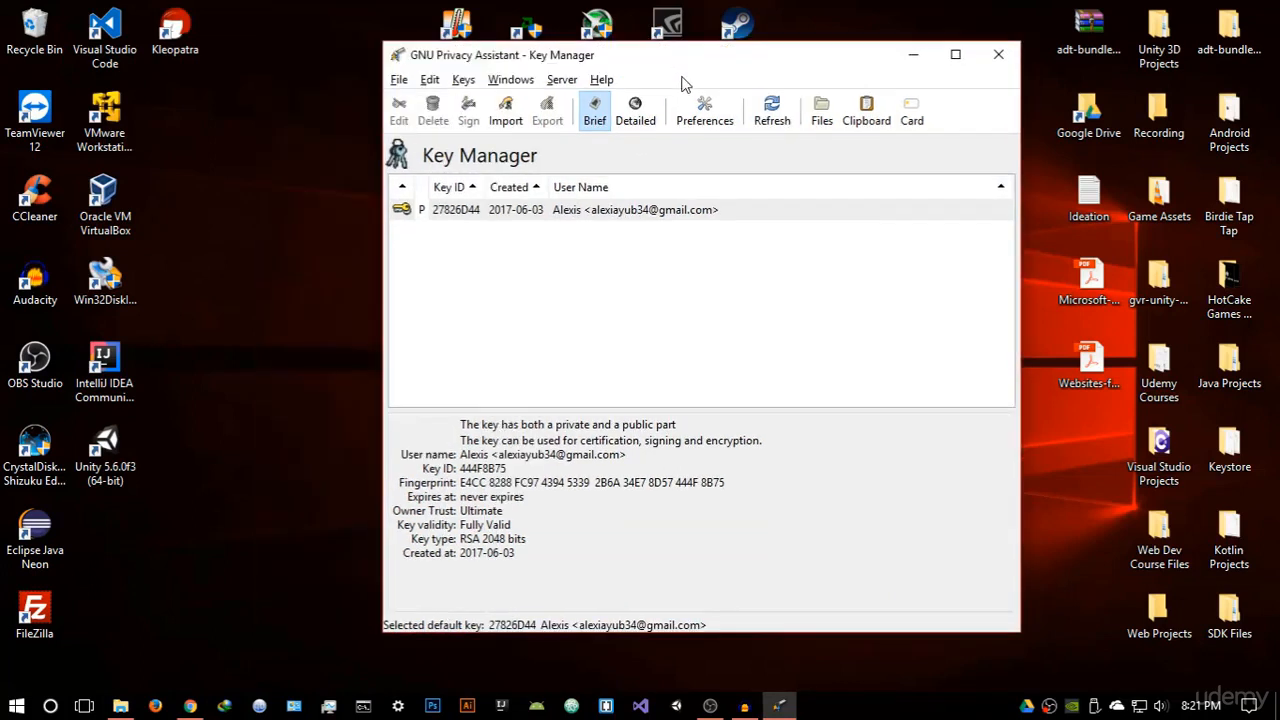
pyautogui.rightClick(641, 214)
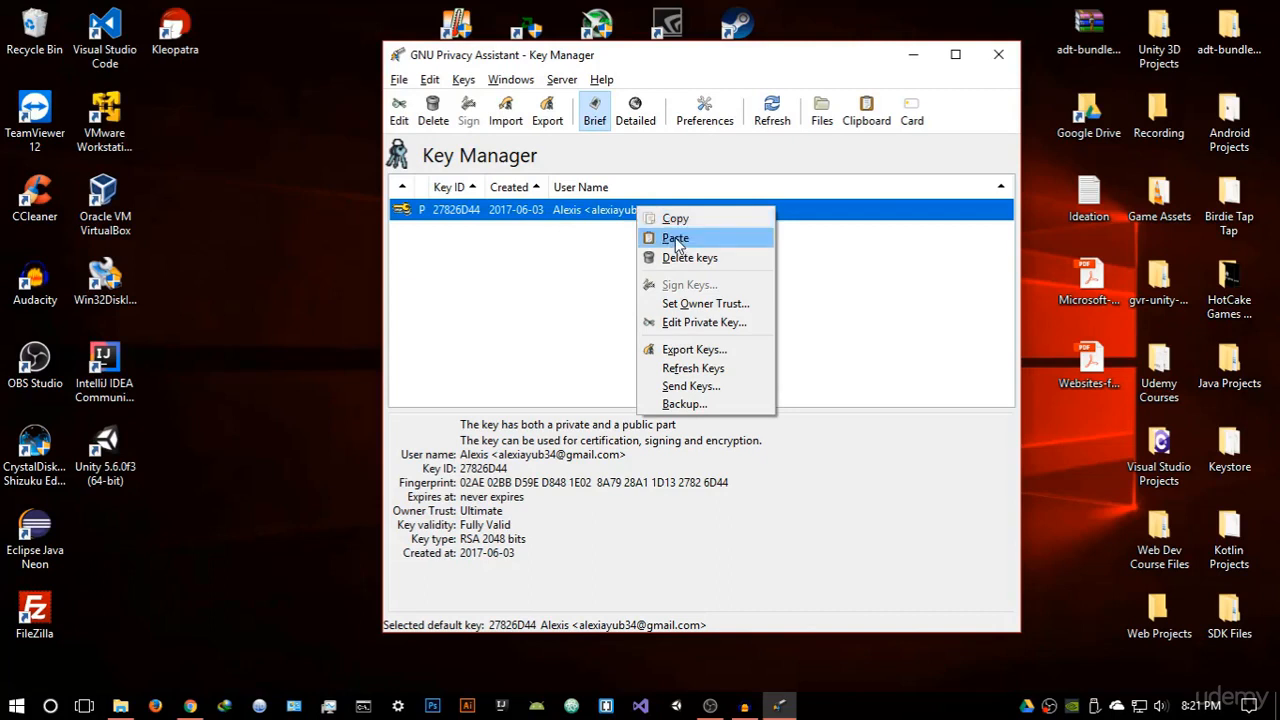
pyautogui.click(675, 220)
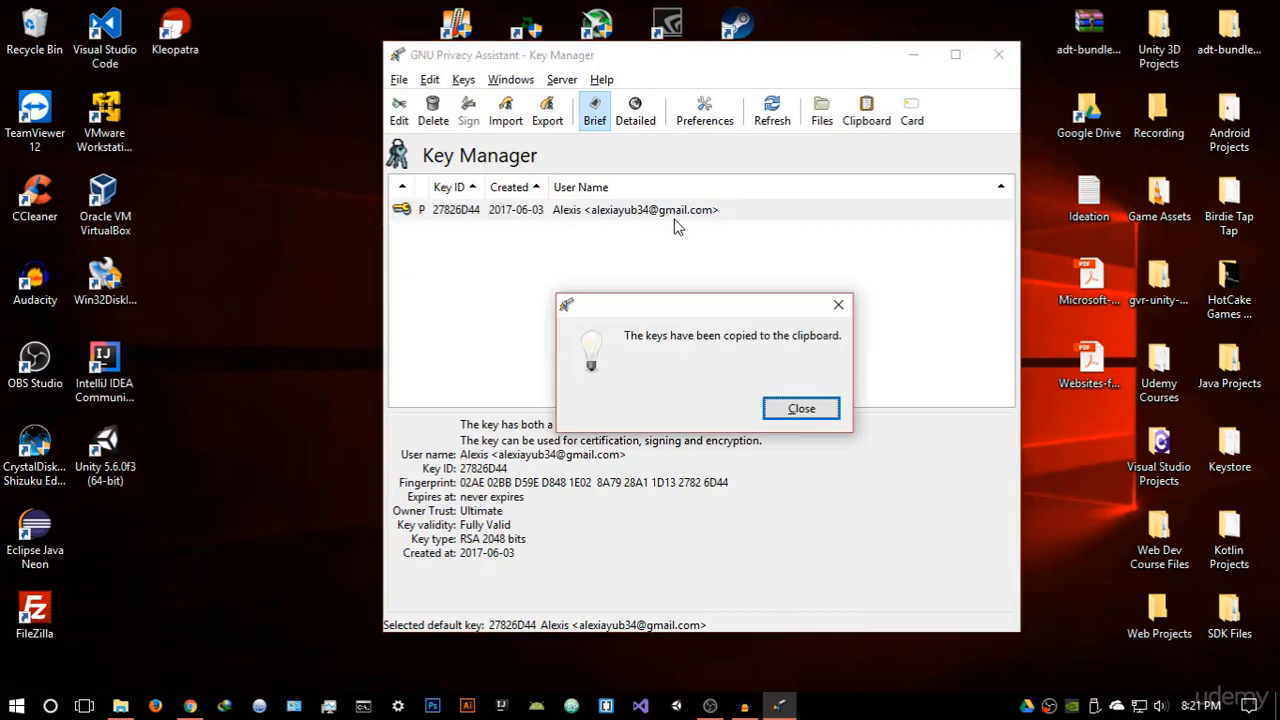
pyautogui.click(805, 412)
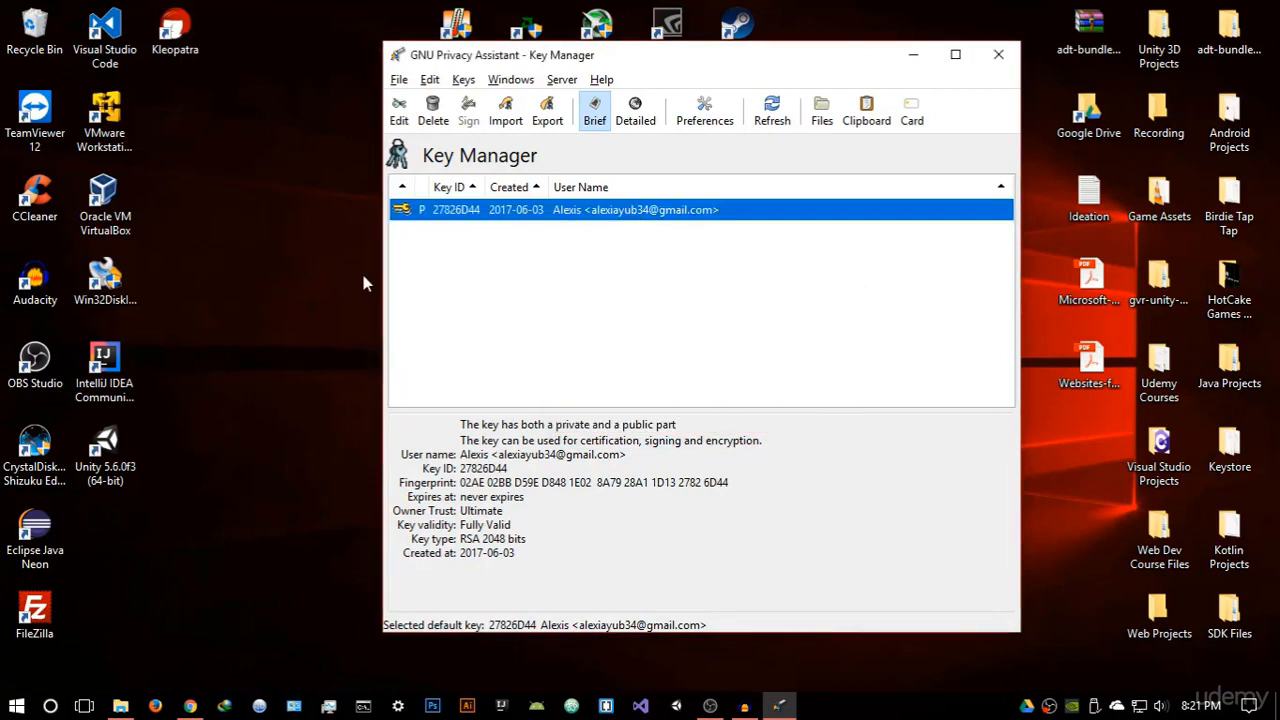
# Paste the public key block into a new Notepad document, then minimize Notepad
pyautogui.click(16, 705)
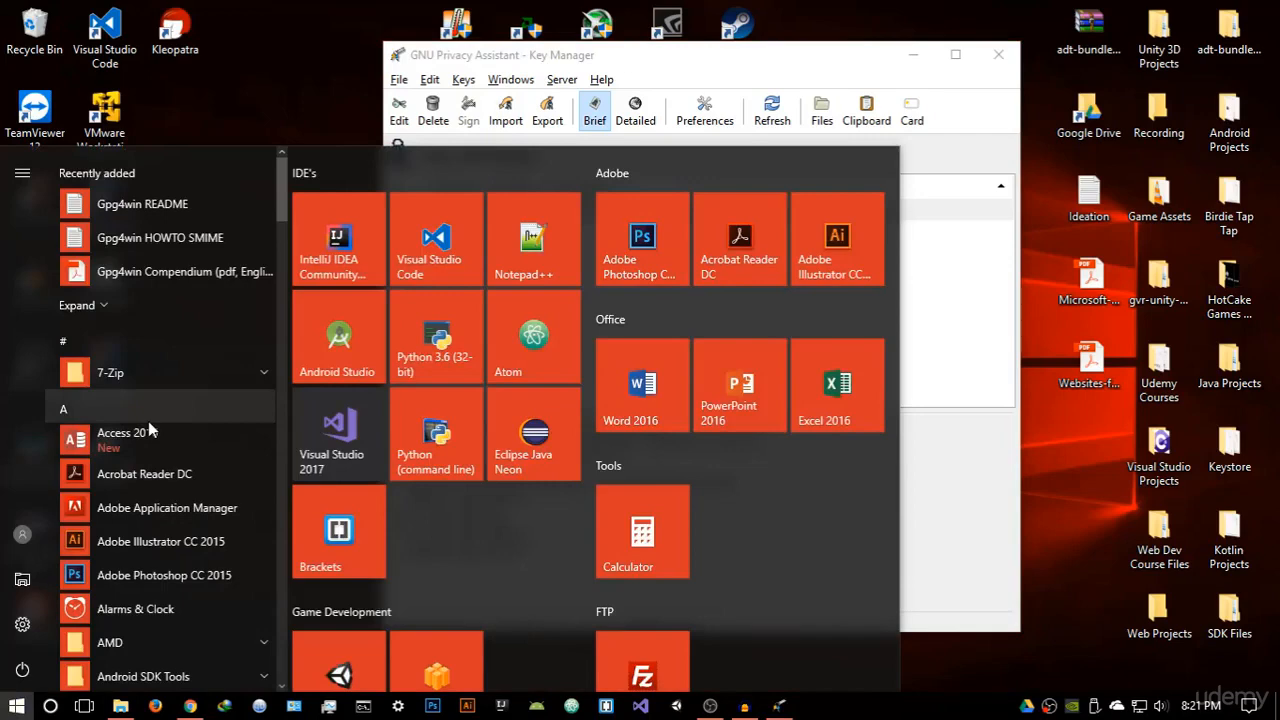
pyautogui.write('notepad')
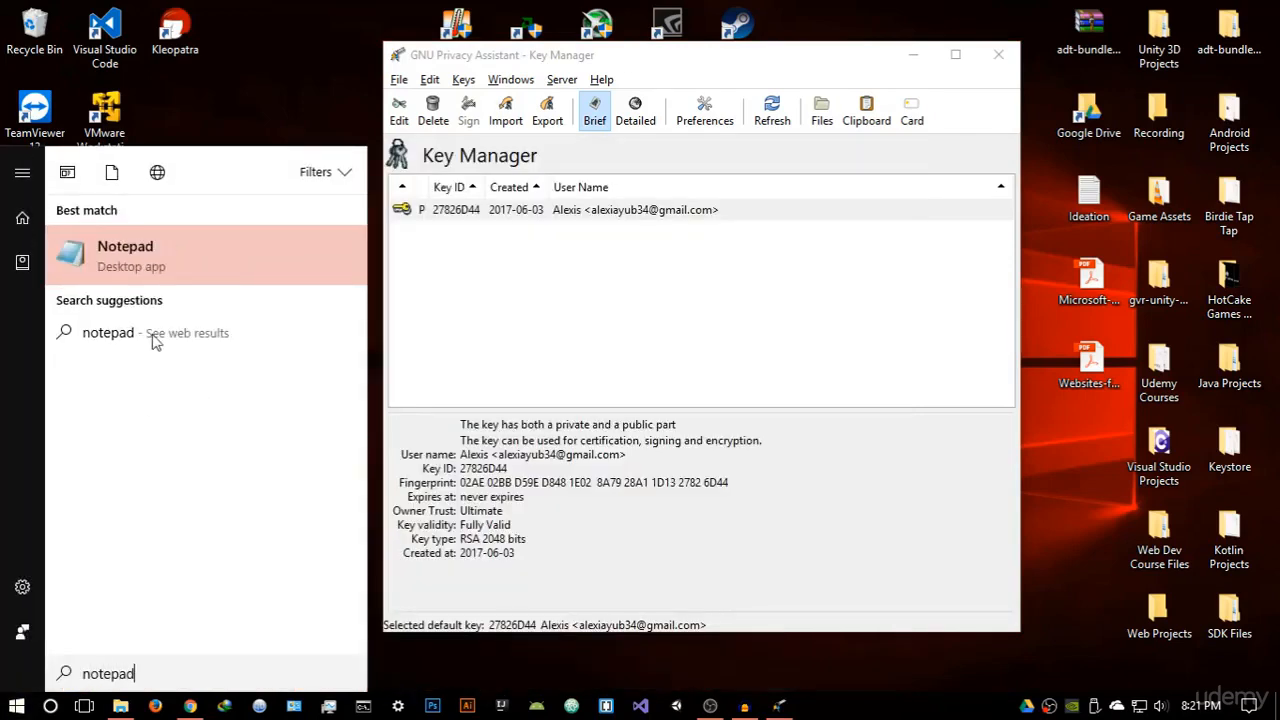
pyautogui.click(131, 264)
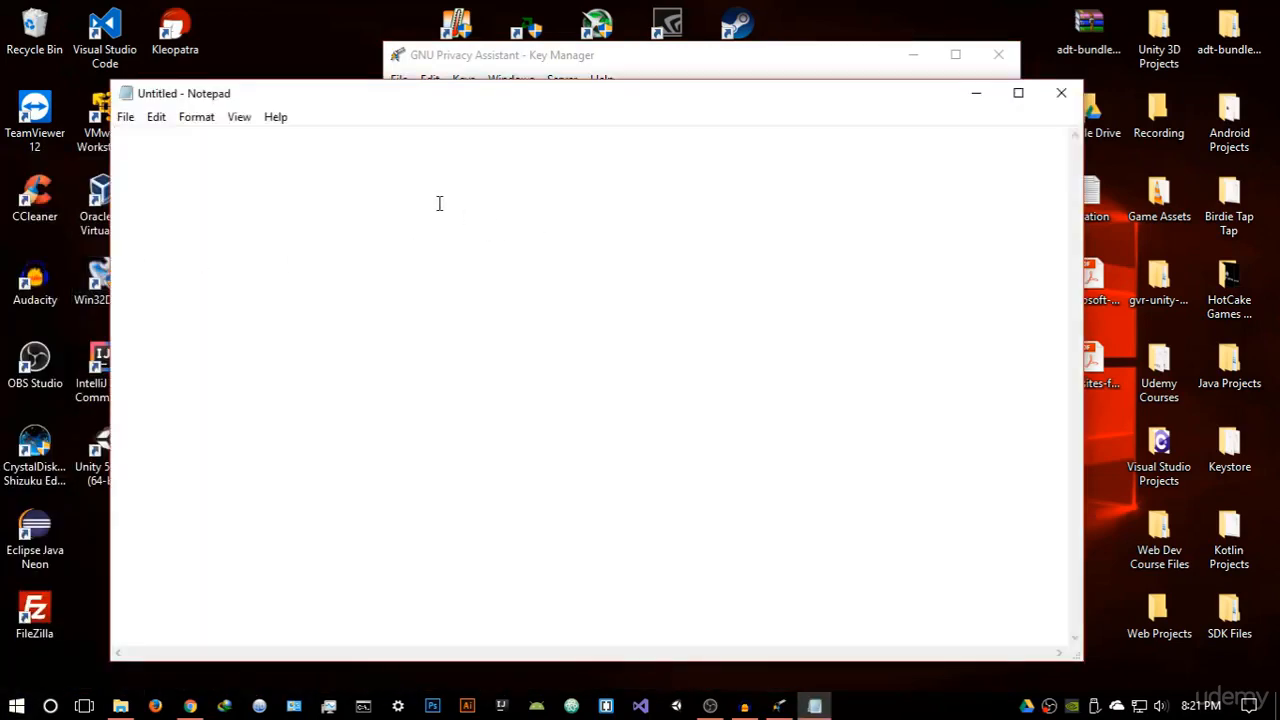
pyautogui.rightClick(439, 203)
pyautogui.click(462, 281)
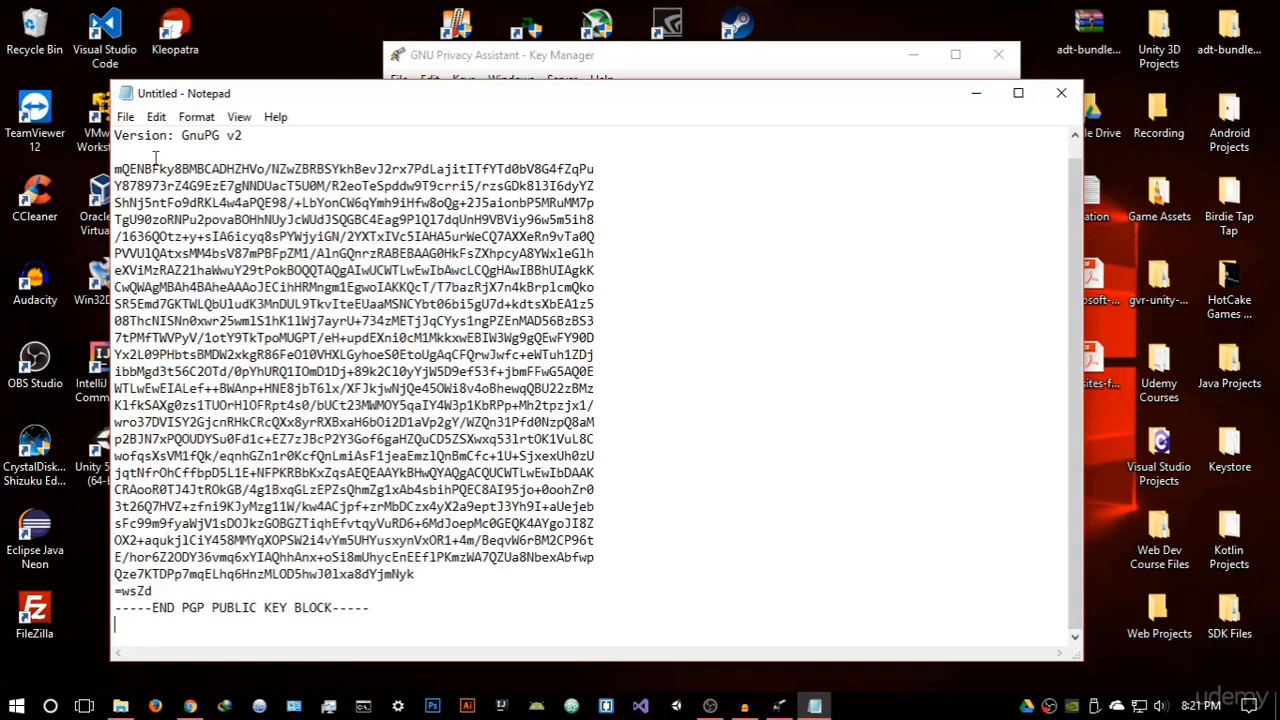
pyautogui.scroll(1, 247, 182)
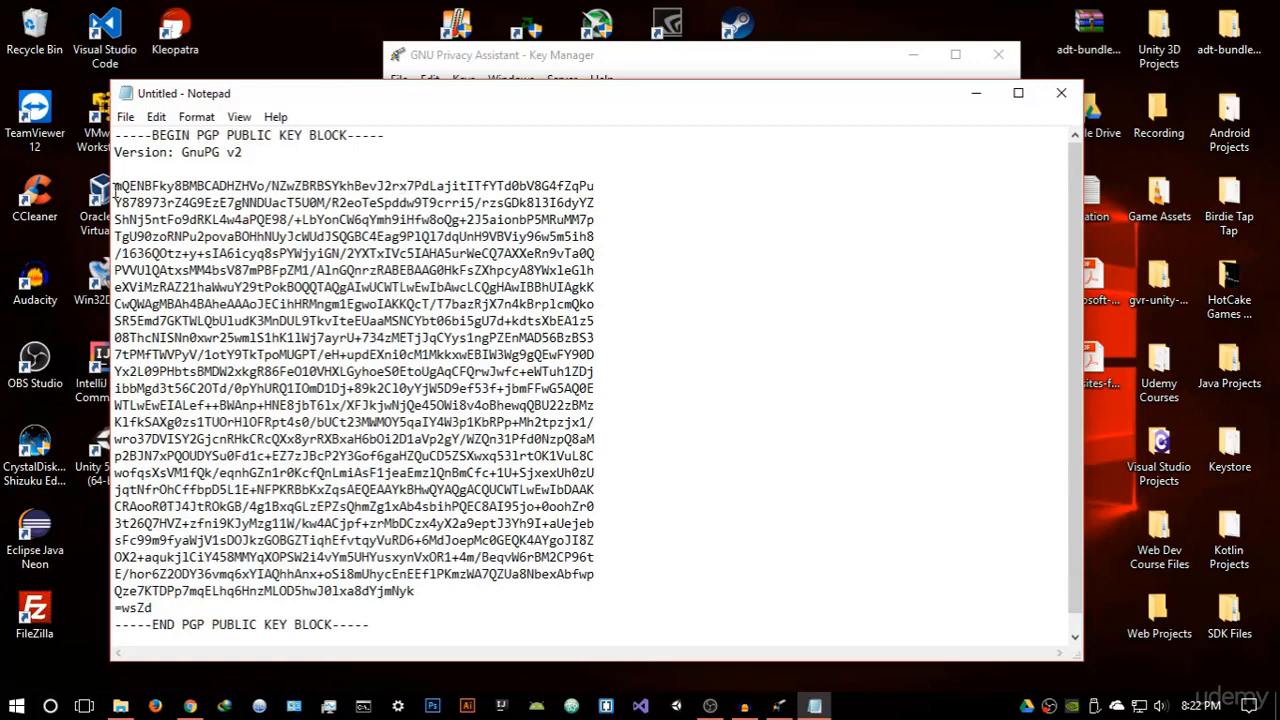
pyautogui.moveTo(116, 188); pyautogui.dragTo(455, 612)
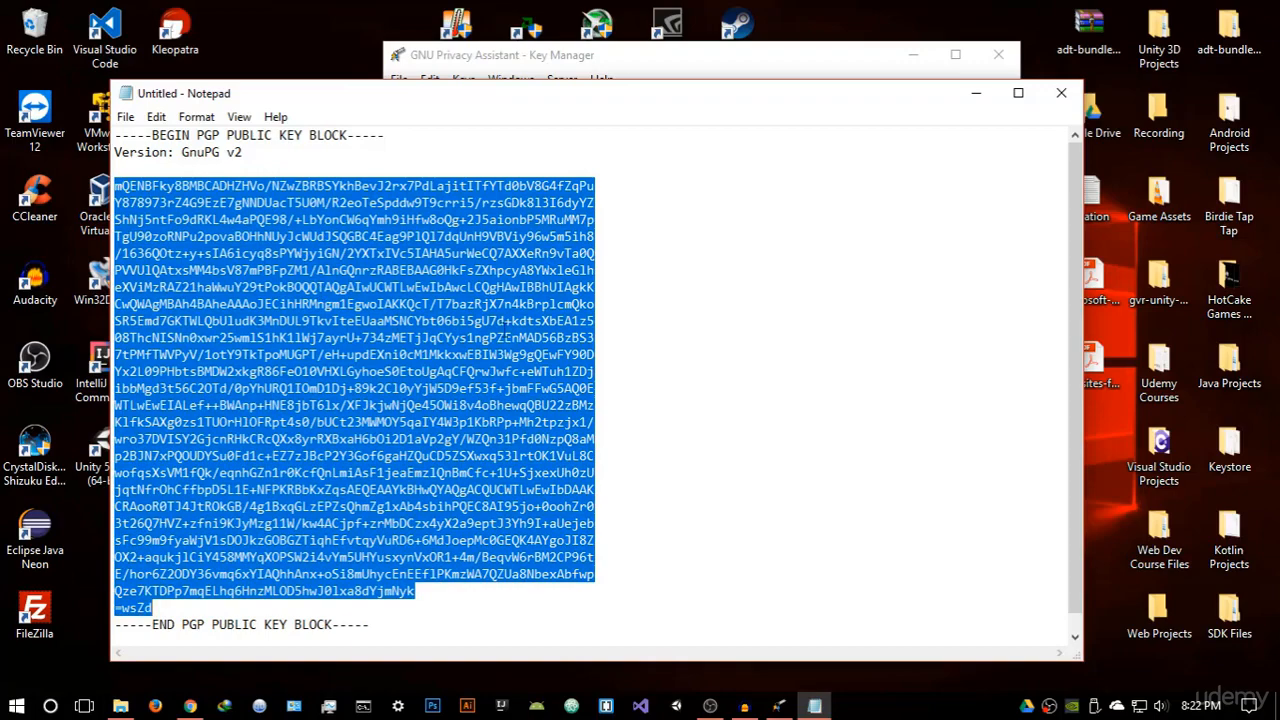
pyautogui.click(533, 327)
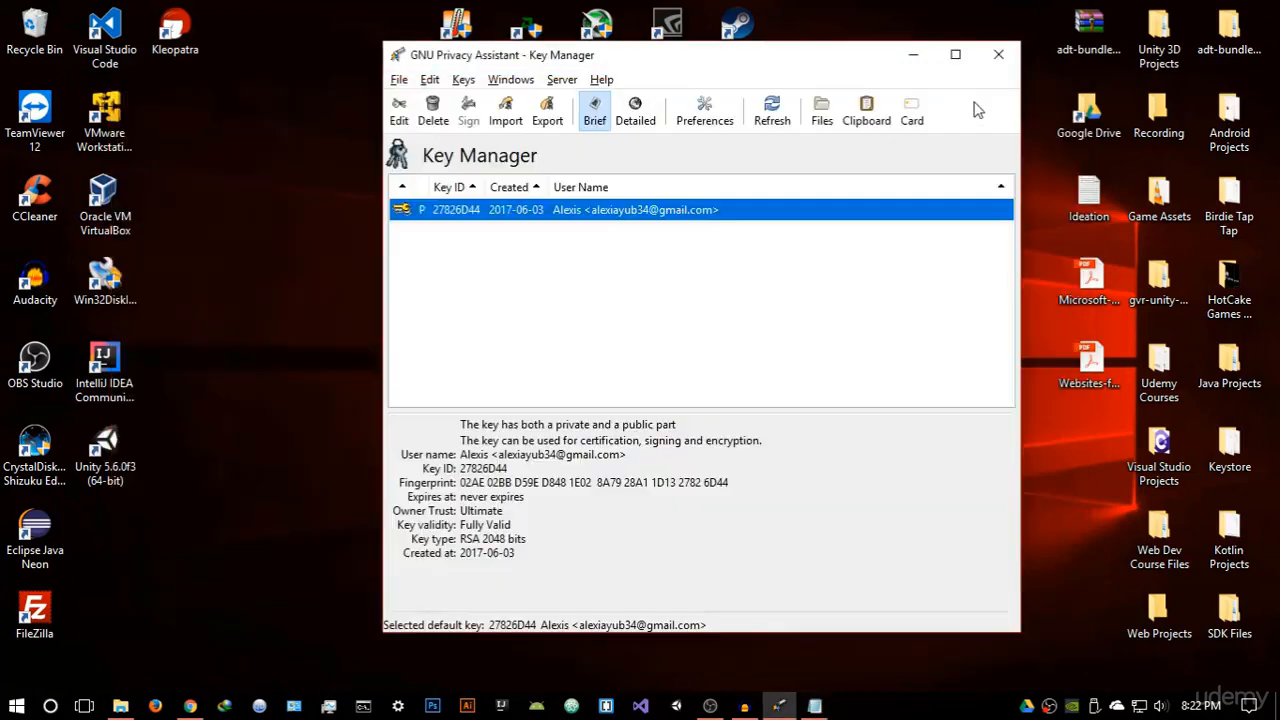
pyautogui.click(976, 93)
# Open the GPA Clipboard window and type the message 'Hello how are you?'
pyautogui.click(490, 82)
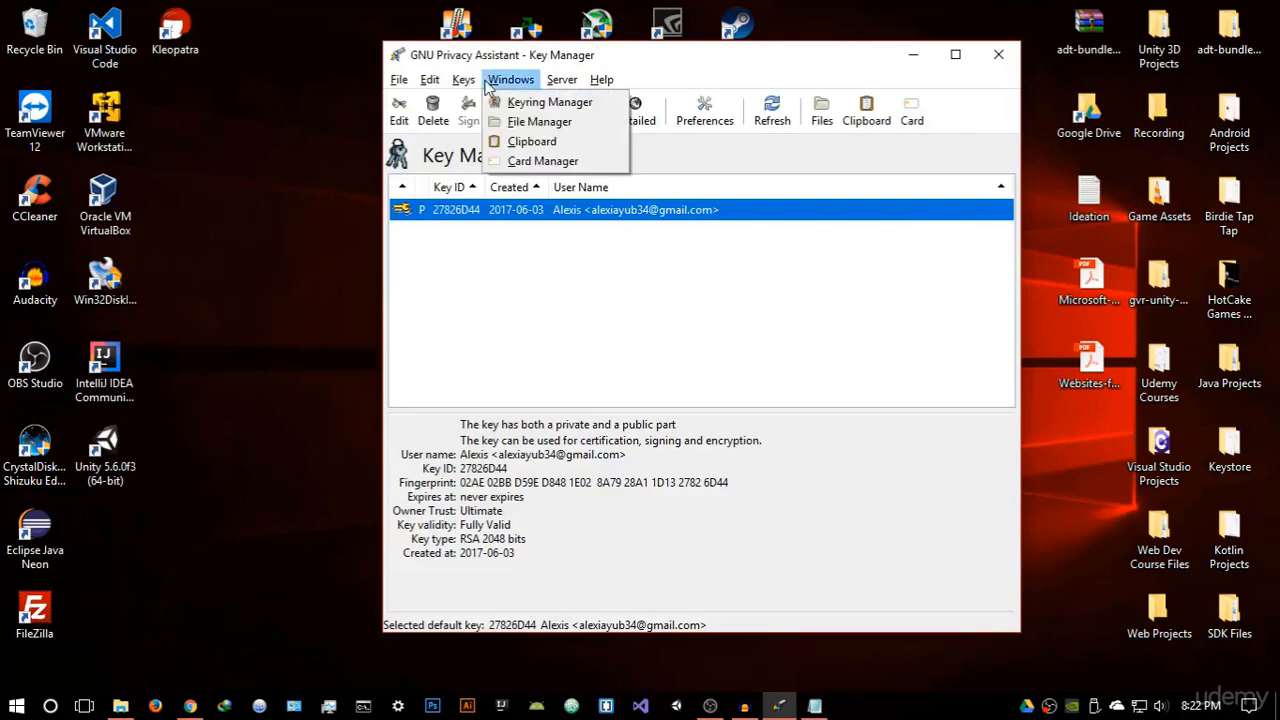
pyautogui.click(505, 141)
pyautogui.moveTo(451, 66); pyautogui.dragTo(802, 218)
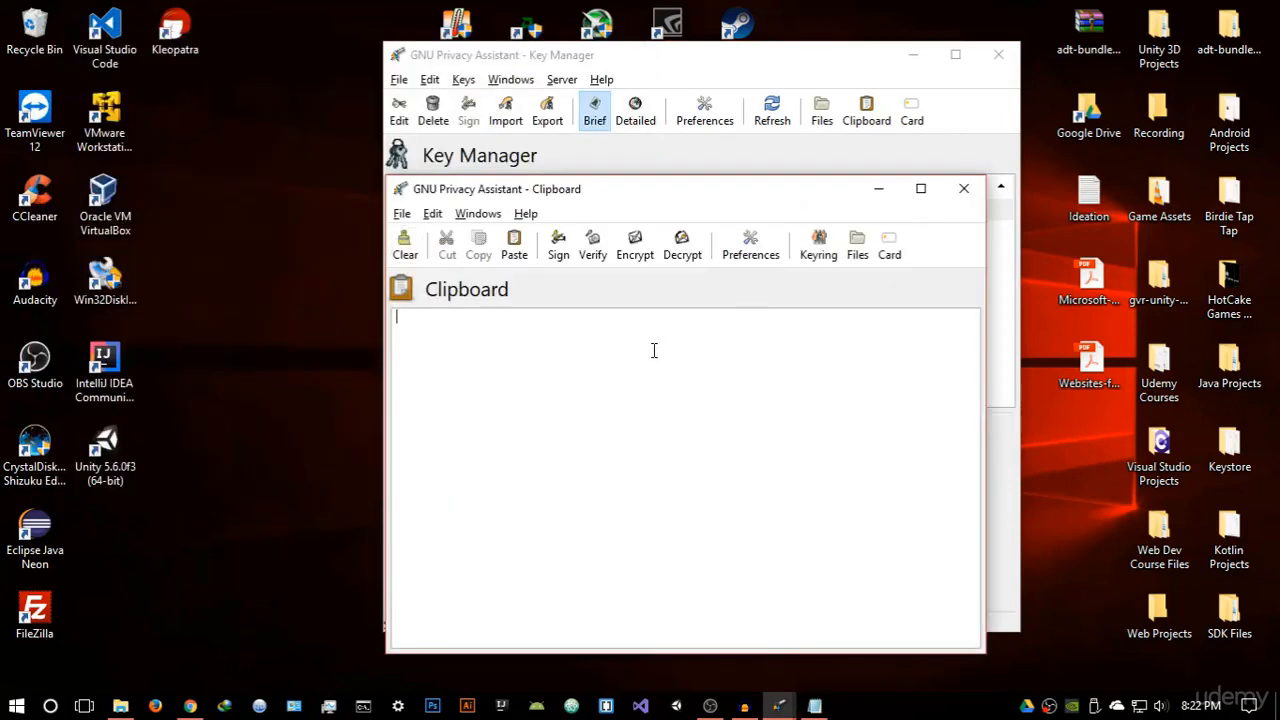
pyautogui.write('Hello how arer yo')
pyautogui.press('BackSpace')
pyautogui.press('BackSpace')
pyautogui.press('BackSpace')
pyautogui.press('BackSpace')
pyautogui.write('you')
# Encrypt the message for key 27826D44
pyautogui.click(632, 254)
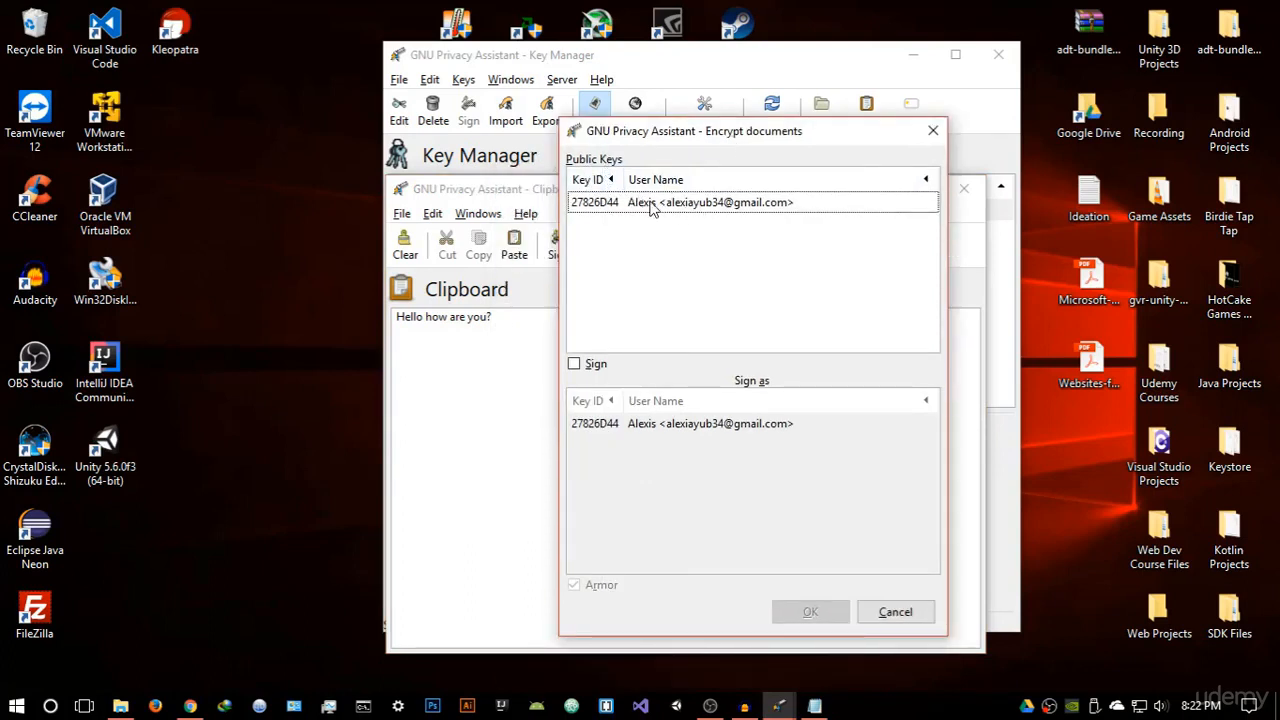
pyautogui.click(651, 204)
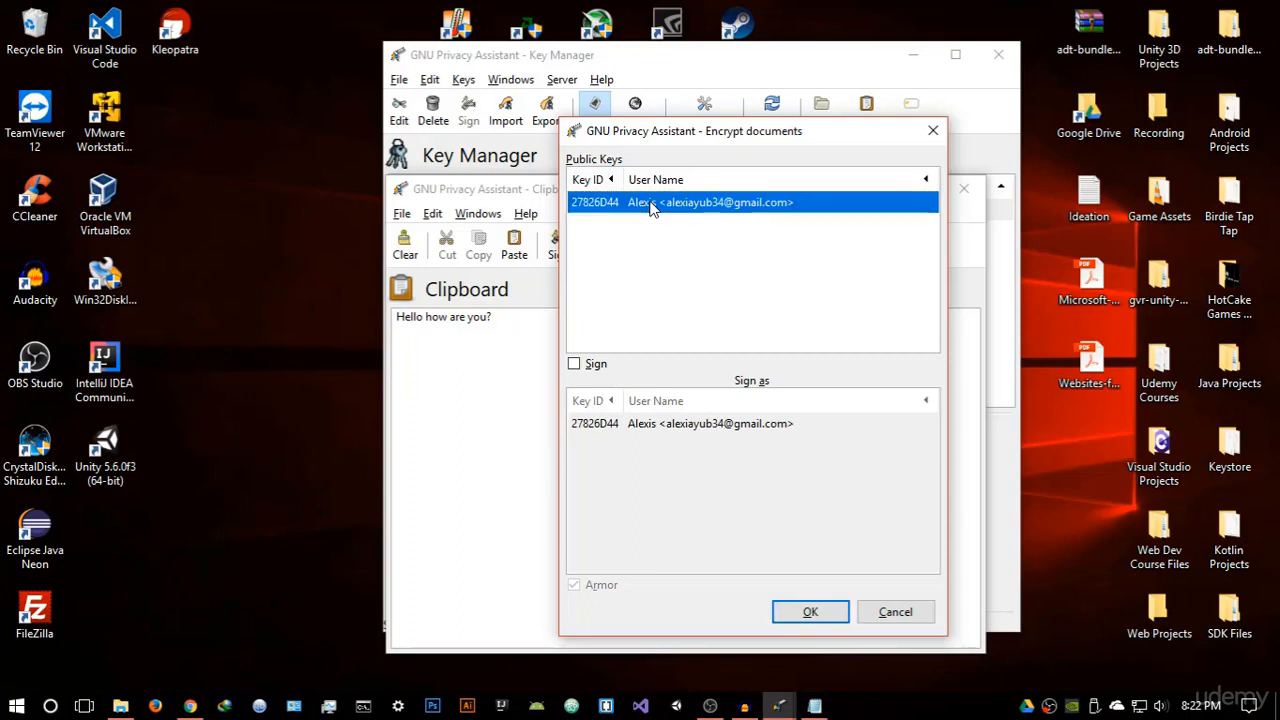
pyautogui.click(810, 612)
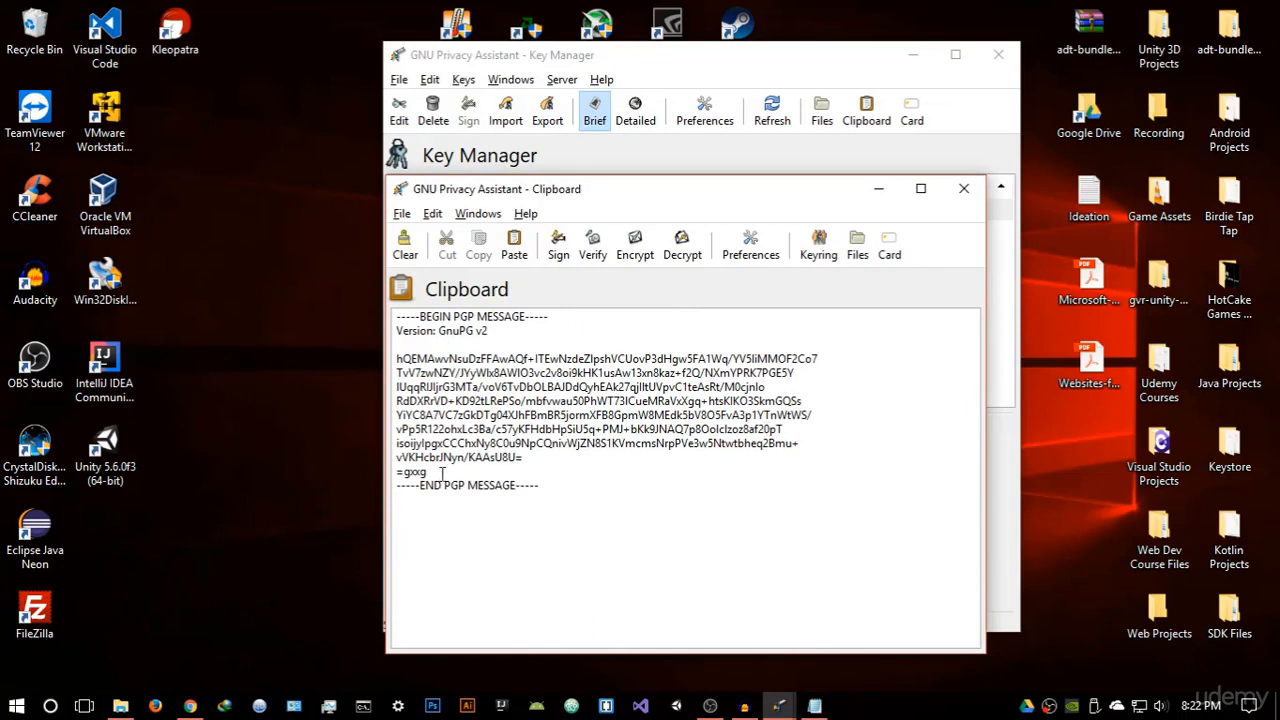
# Decrypt the PGP message with the key's passphrase, then close the Clipboard window
pyautogui.moveTo(441, 473); pyautogui.dragTo(386, 360)
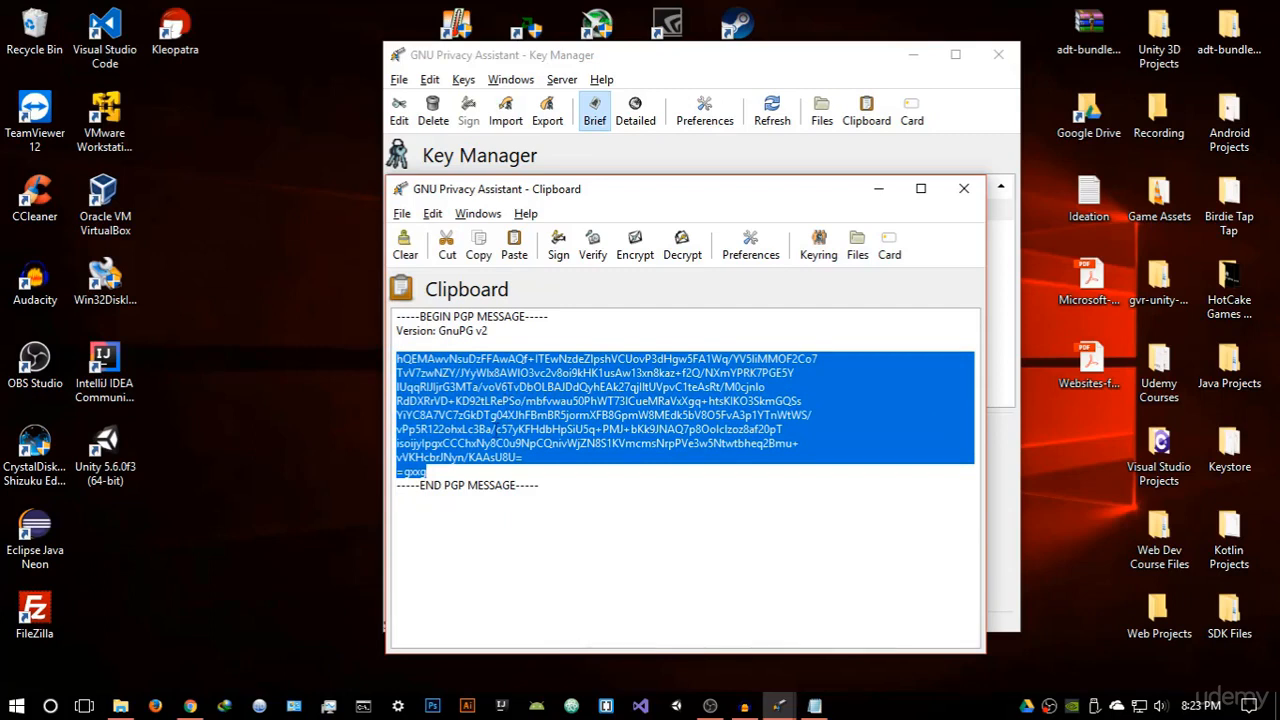
pyautogui.click(502, 470)
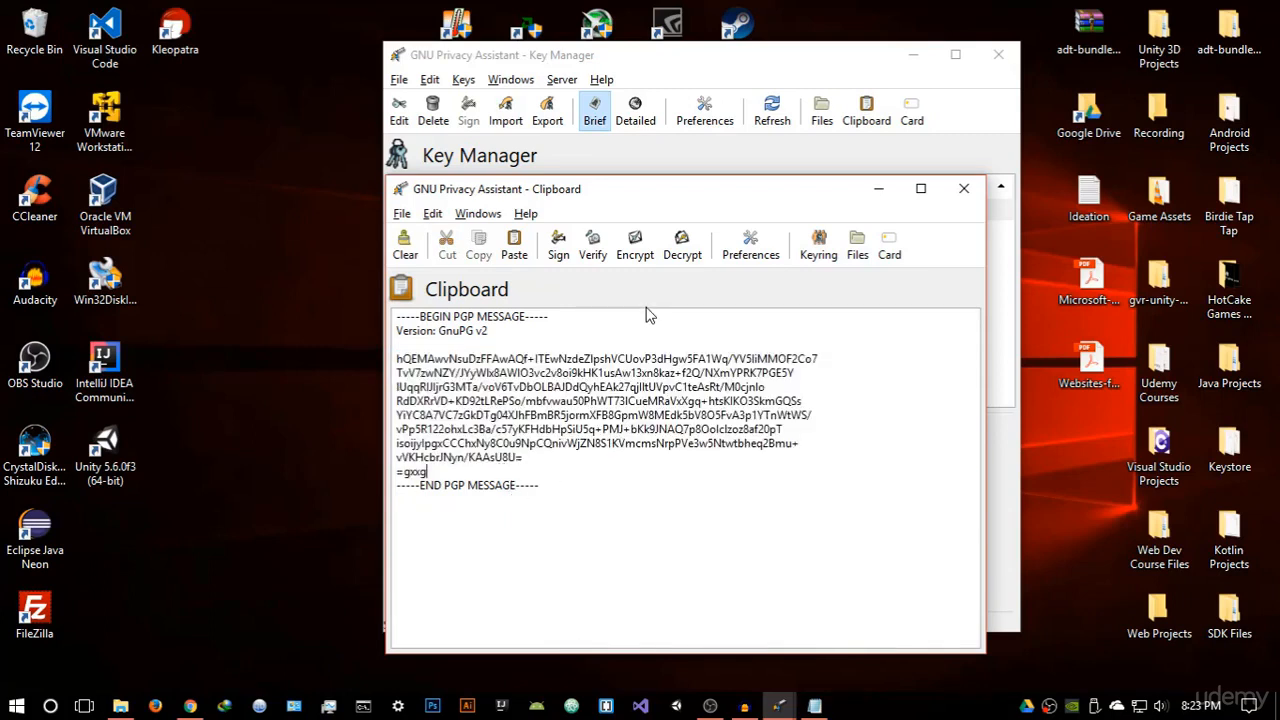
pyautogui.click(690, 252)
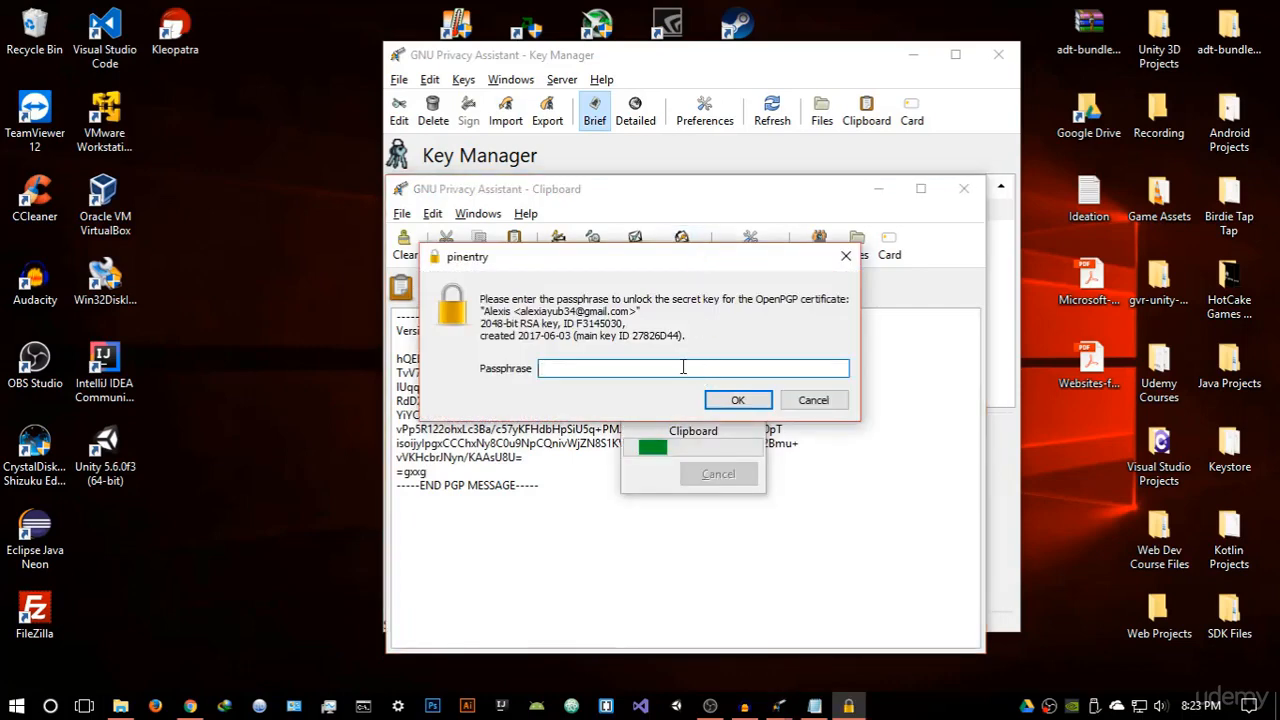
pyautogui.write('••••••')
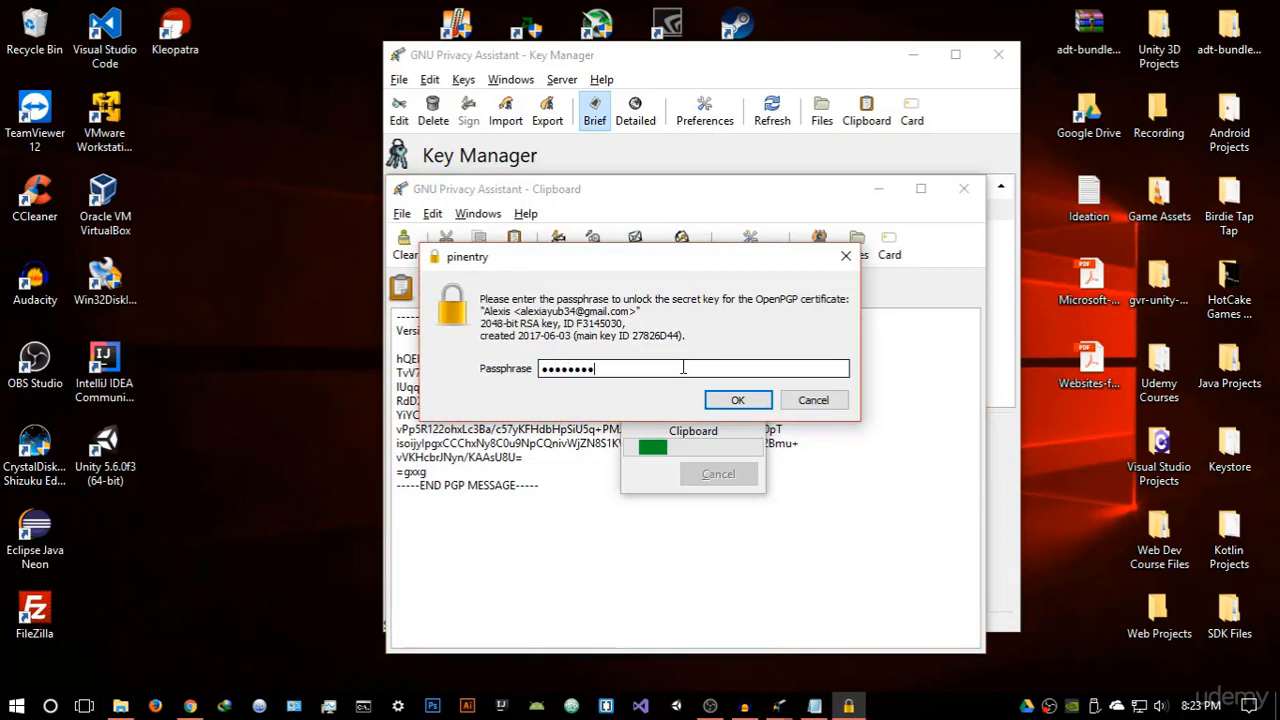
pyautogui.click(738, 400)
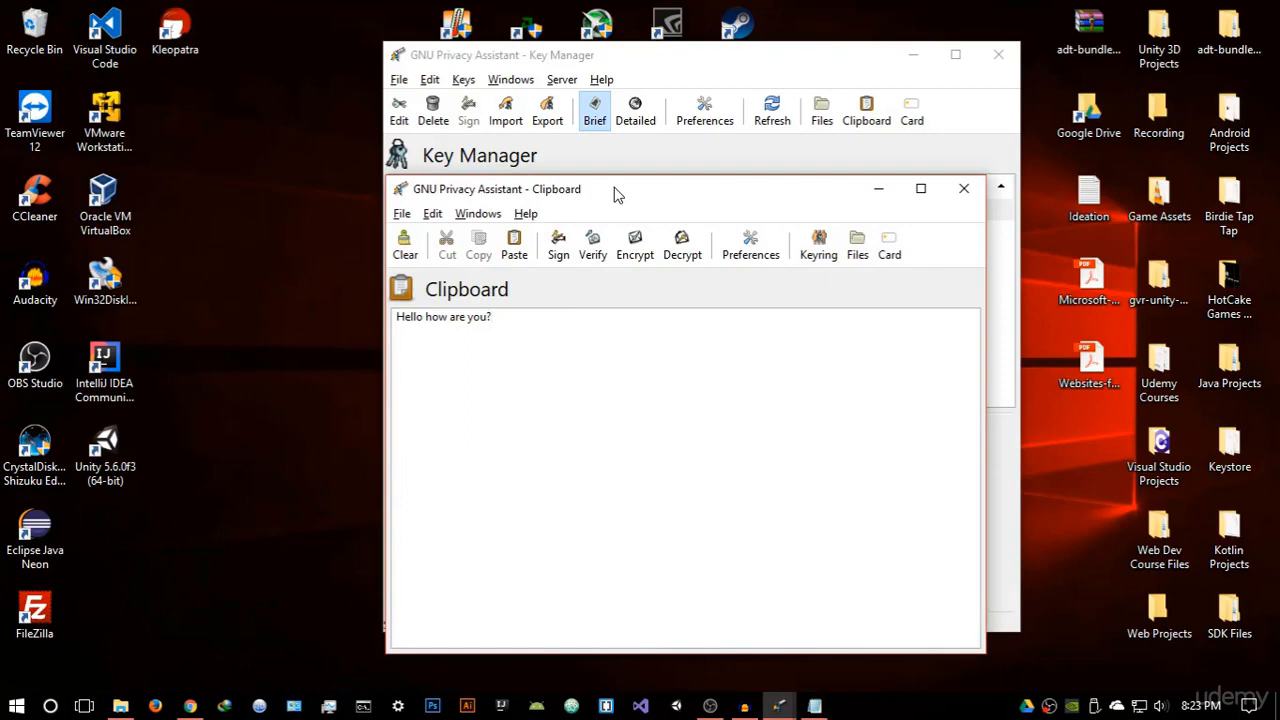
pyautogui.click(963, 189)
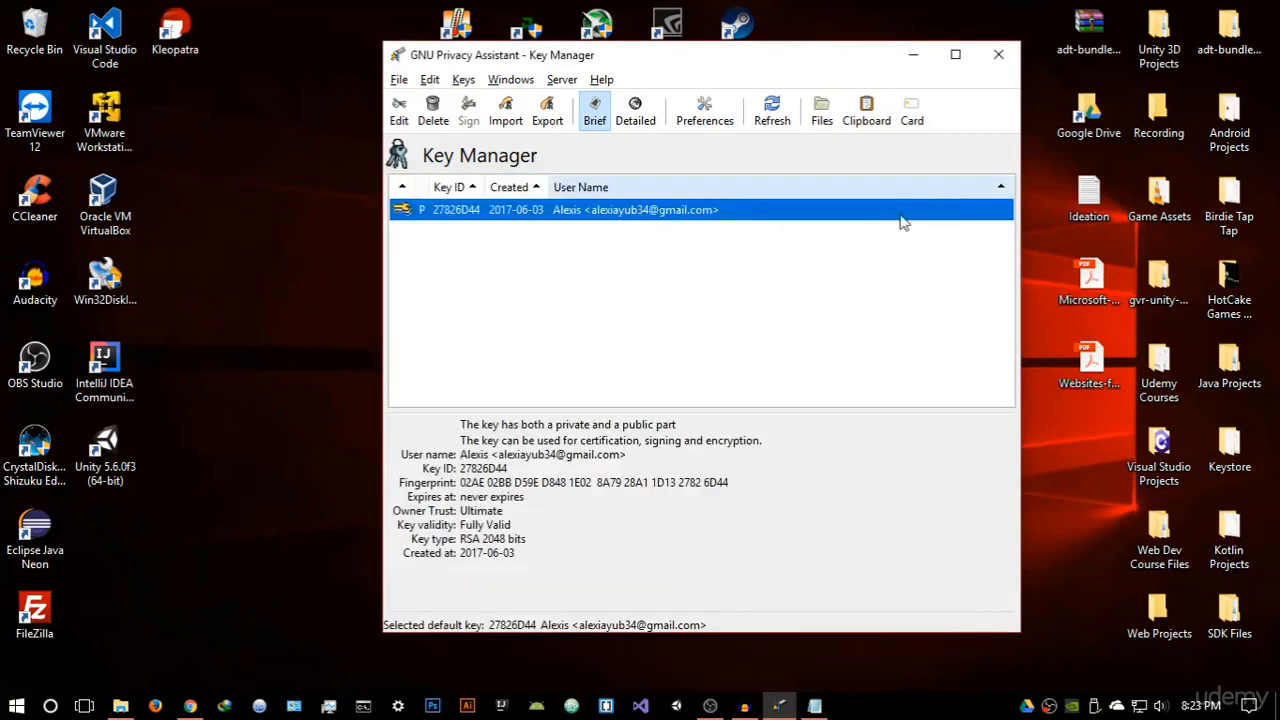
pyautogui.click(815, 705)
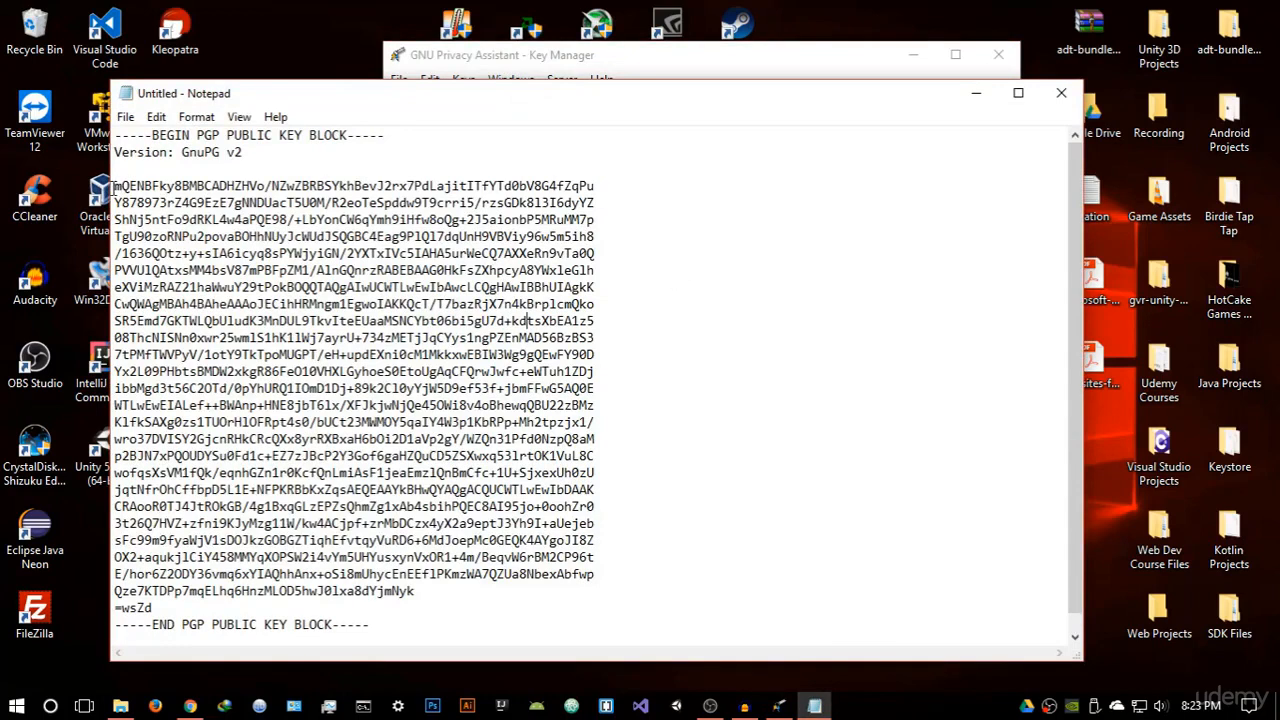
pyautogui.click(976, 93)
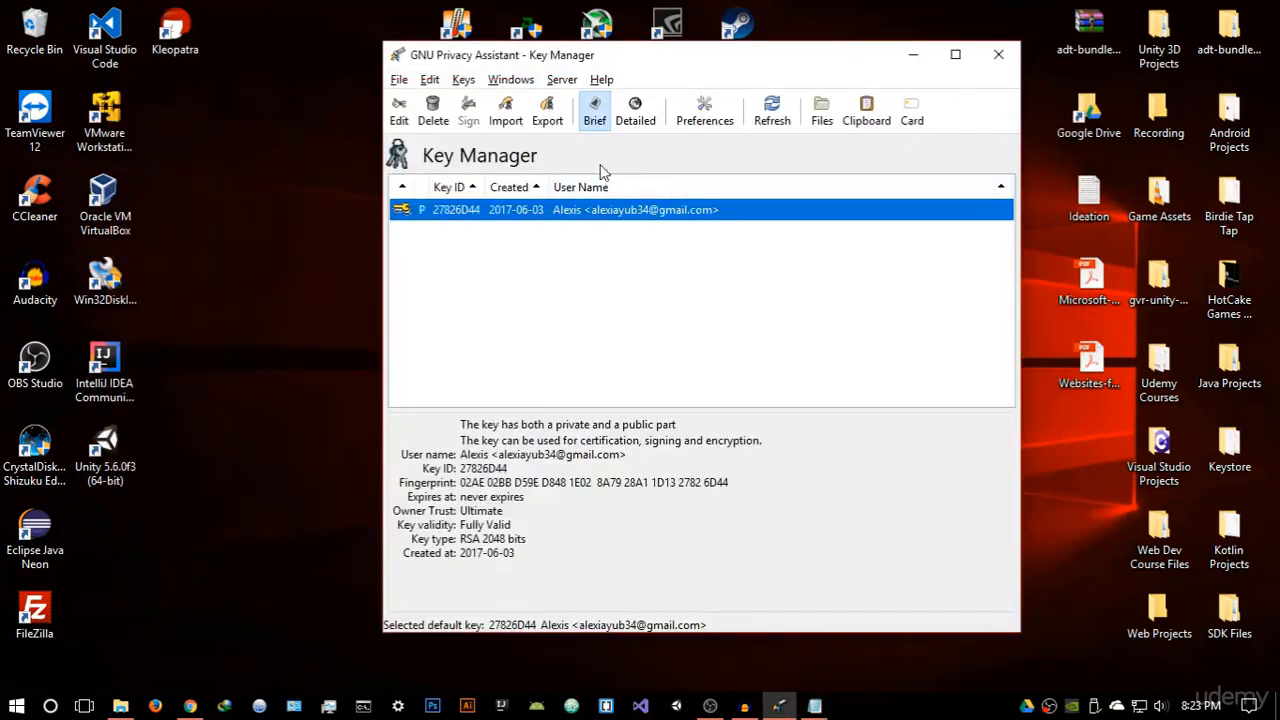
pyautogui.click(511, 80)
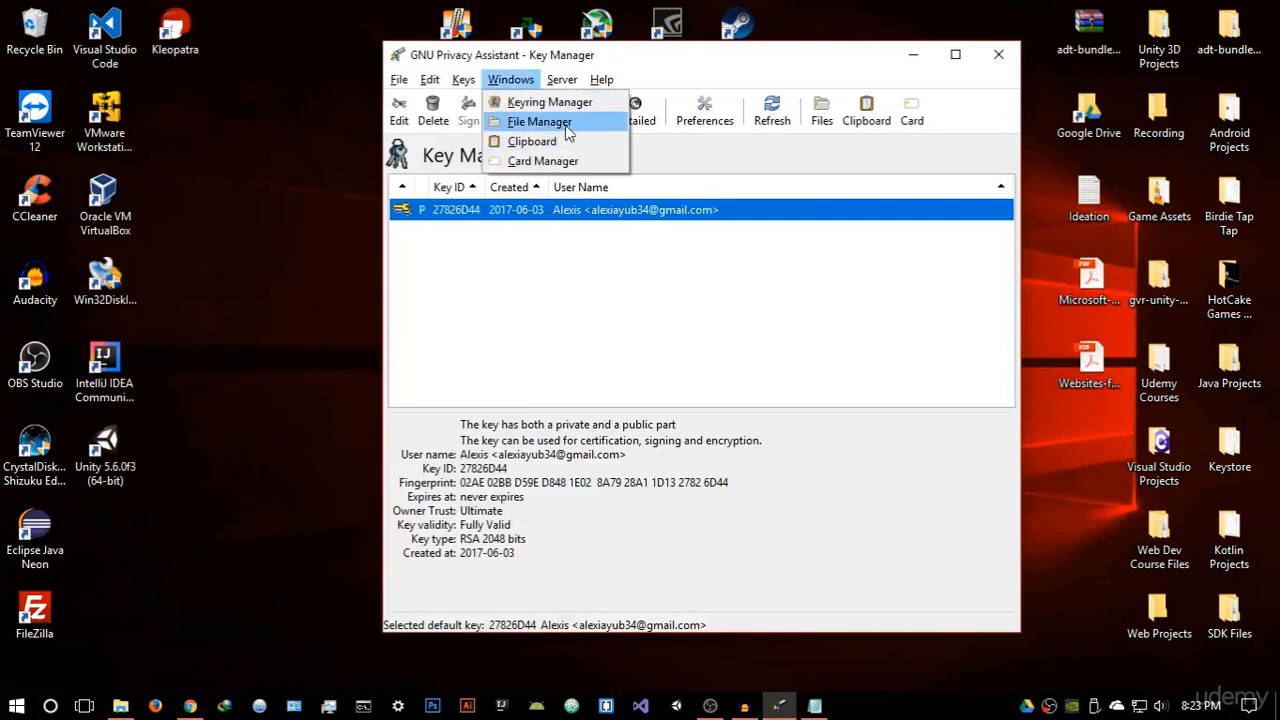
# Open the GPA Clipboard window and type 'Hi this is a test'
pyautogui.click(560, 121)
pyautogui.click(705, 138)
pyautogui.click(511, 80)
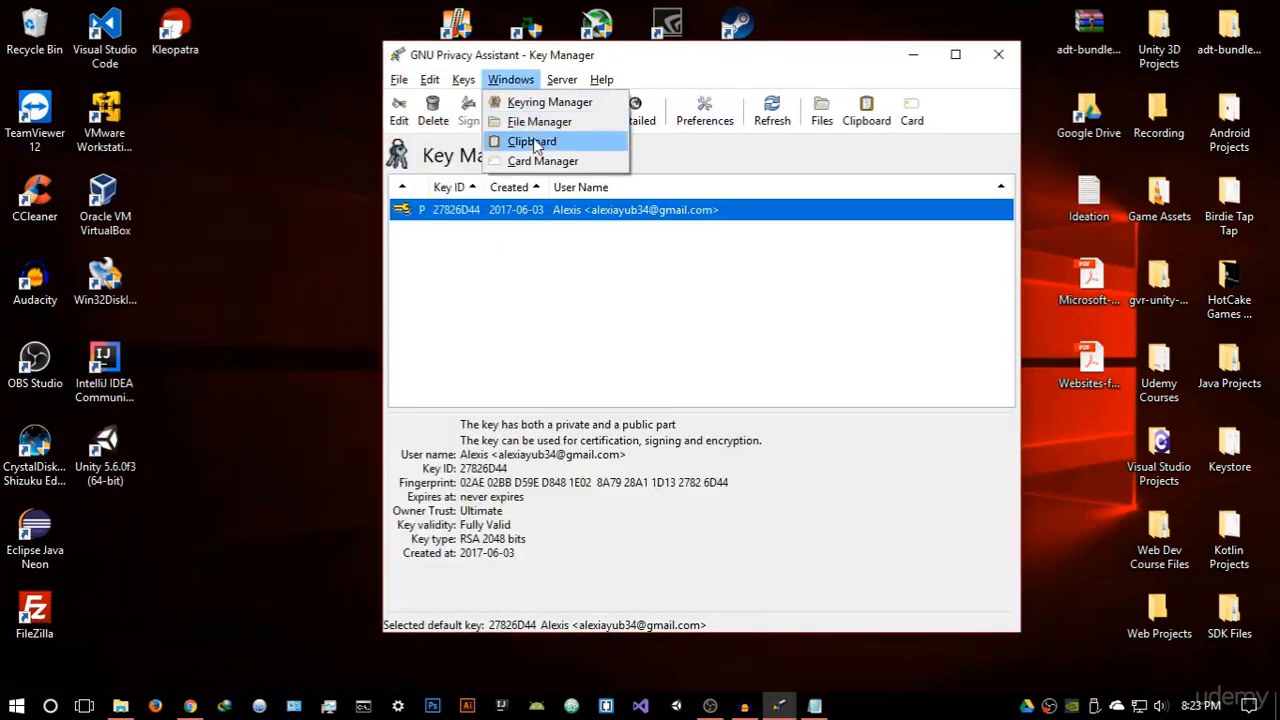
pyautogui.click(533, 141)
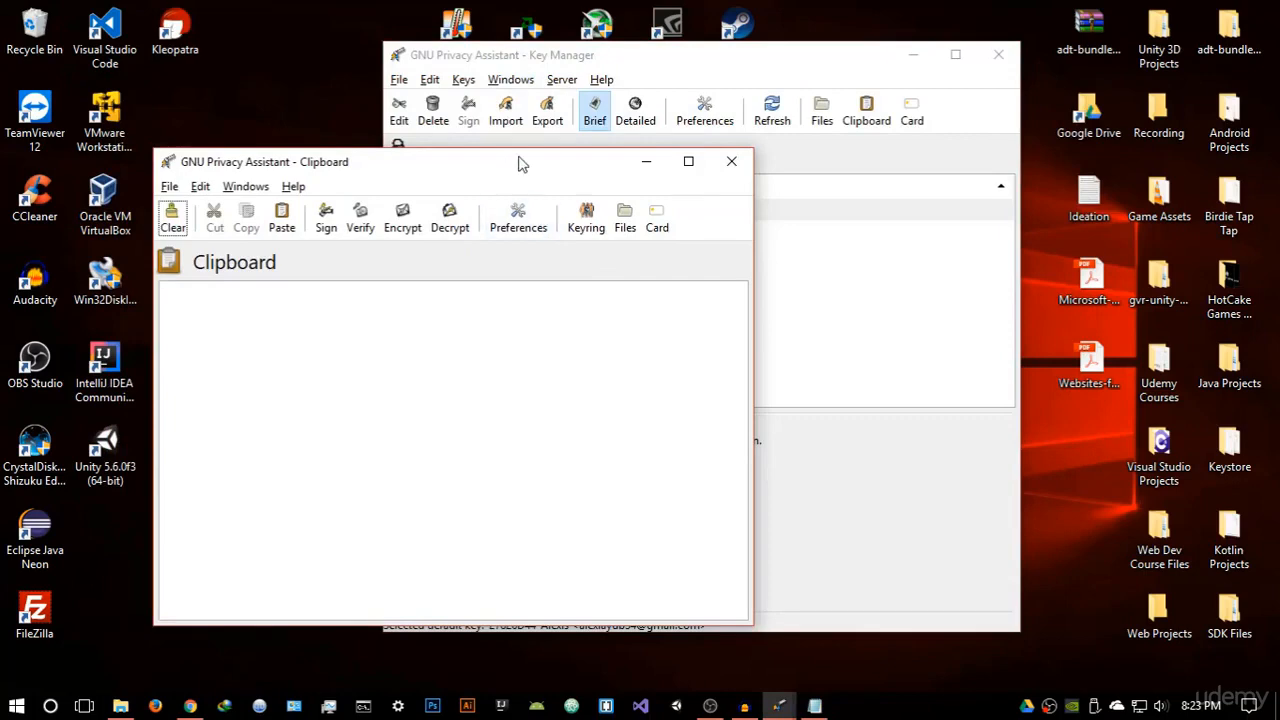
pyautogui.moveTo(517, 163); pyautogui.dragTo(701, 159)
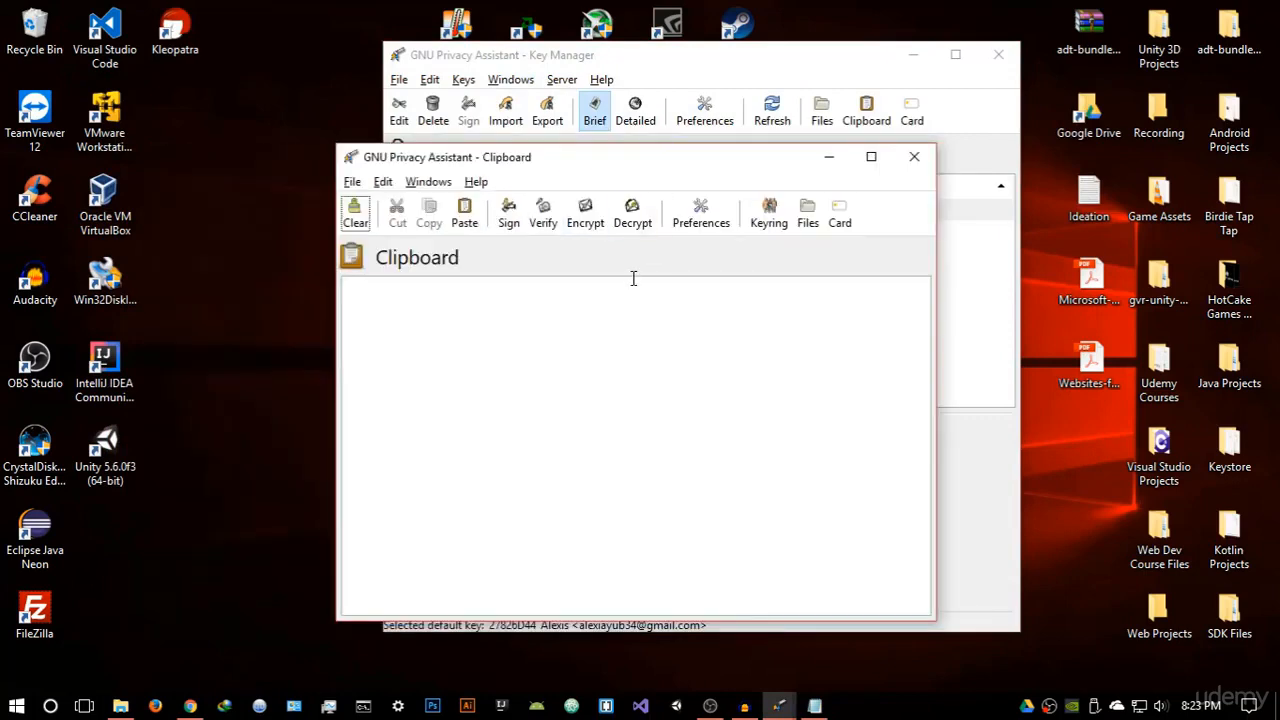
pyautogui.click(578, 294)
pyautogui.write('Hi this is a test')
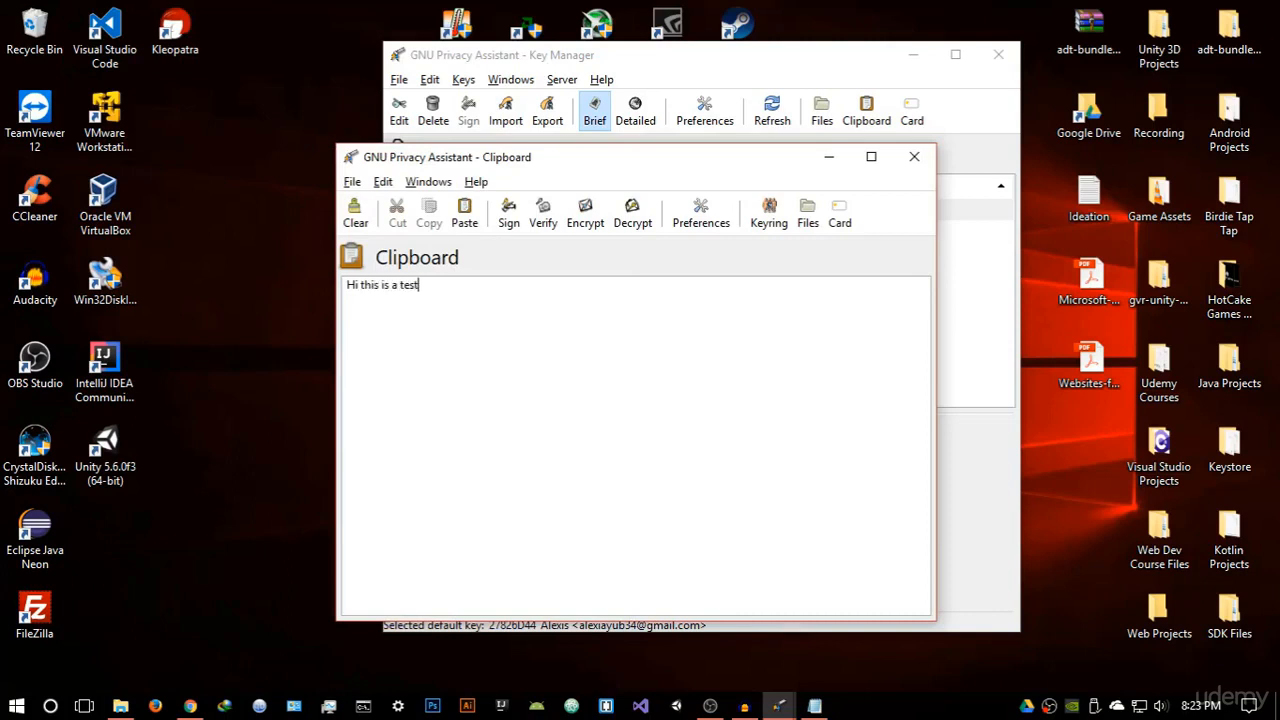
# Encrypt the text for public key 27826D44
pyautogui.click(585, 214)
pyautogui.moveTo(620, 175); pyautogui.dragTo(722, 157)
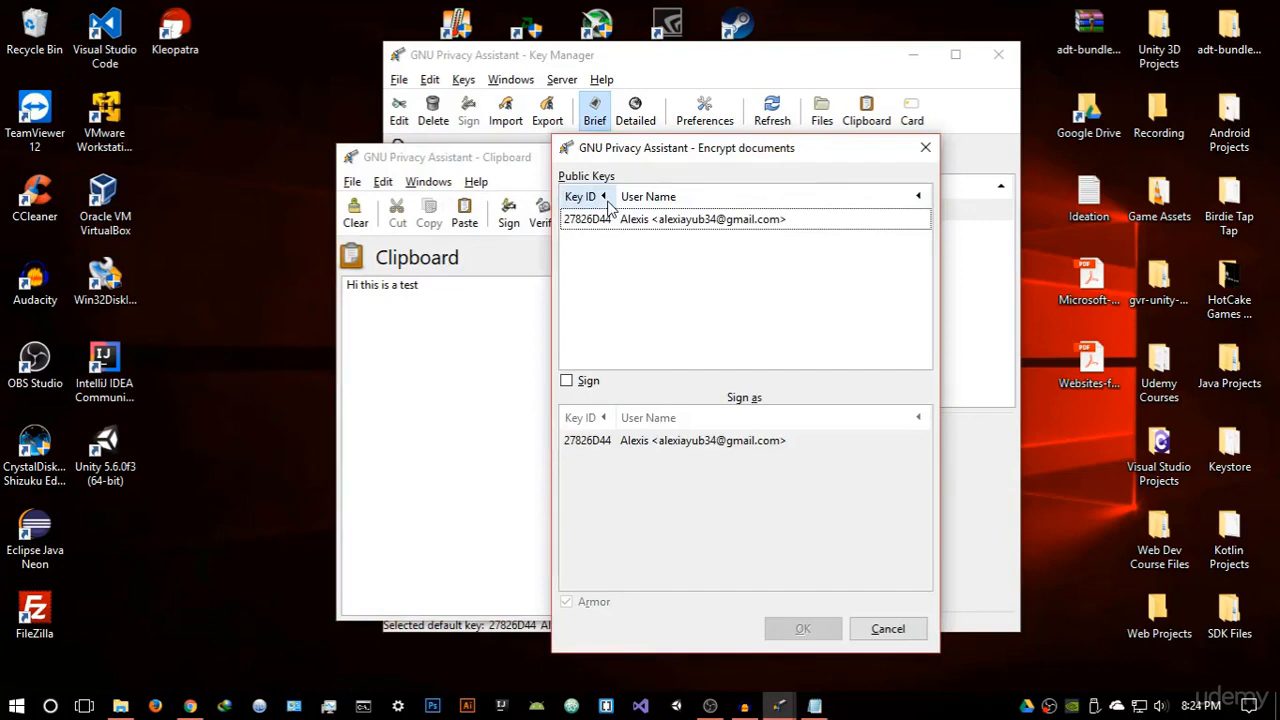
pyautogui.moveTo(672, 150); pyautogui.dragTo(705, 152)
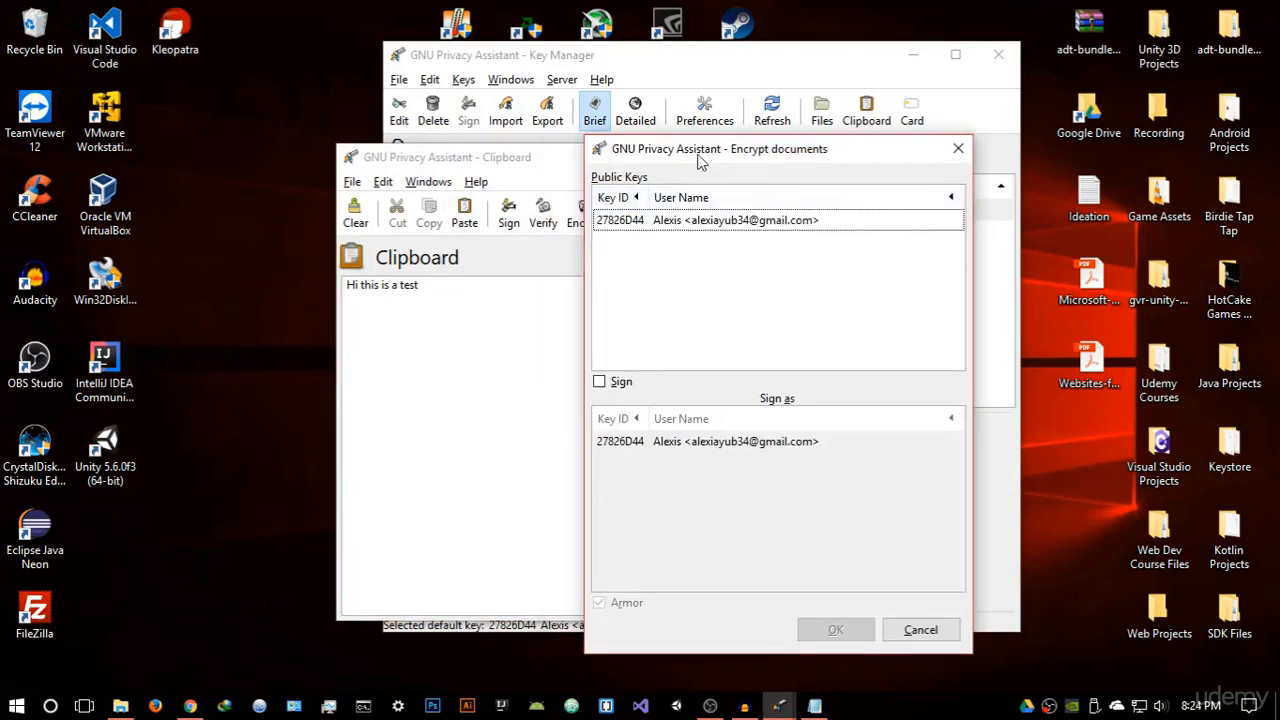
pyautogui.click(750, 222)
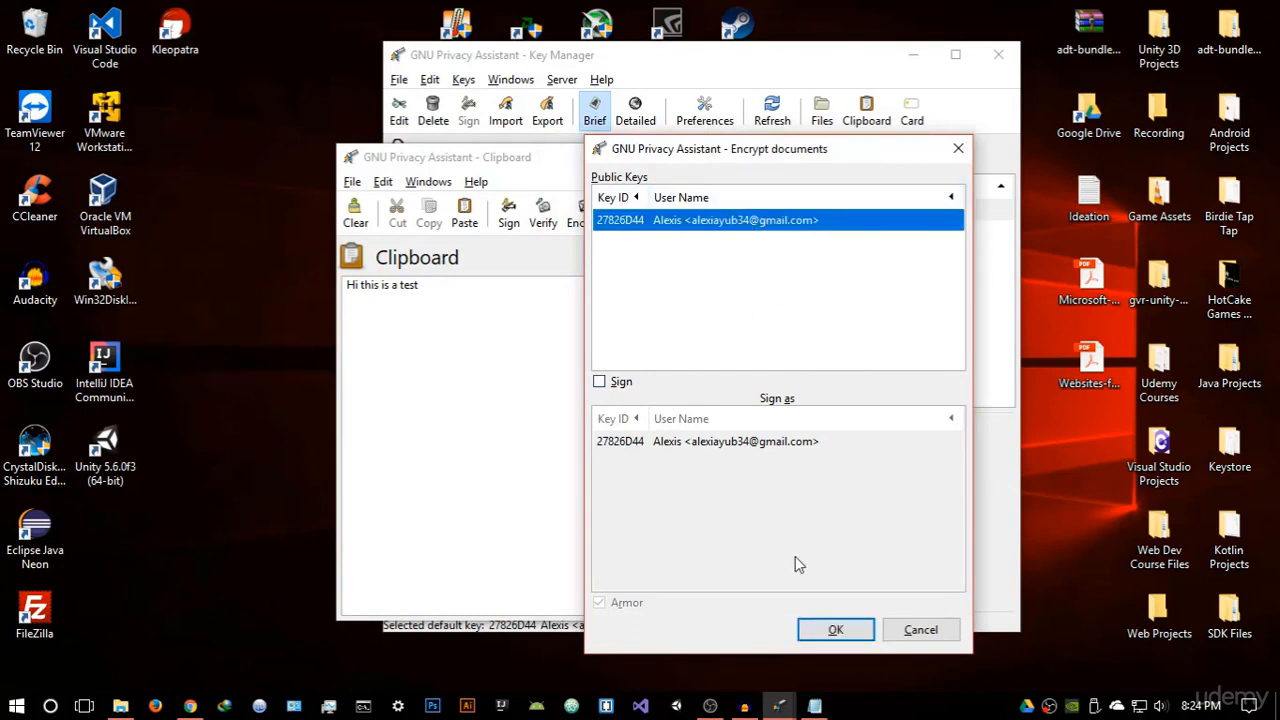
pyautogui.click(834, 627)
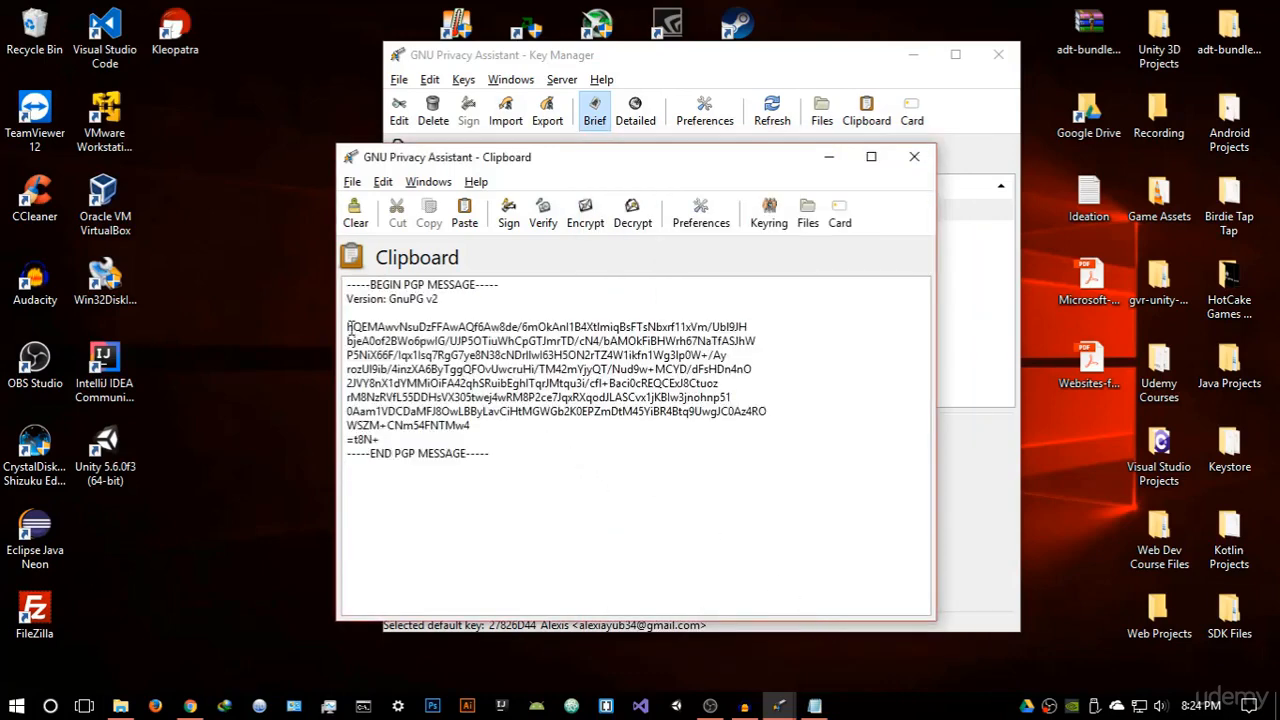
# Decrypt the new PGP message in the Clipboard window back to the plain text "Hi this is a test"
pyautogui.moveTo(346, 327); pyautogui.dragTo(483, 434)
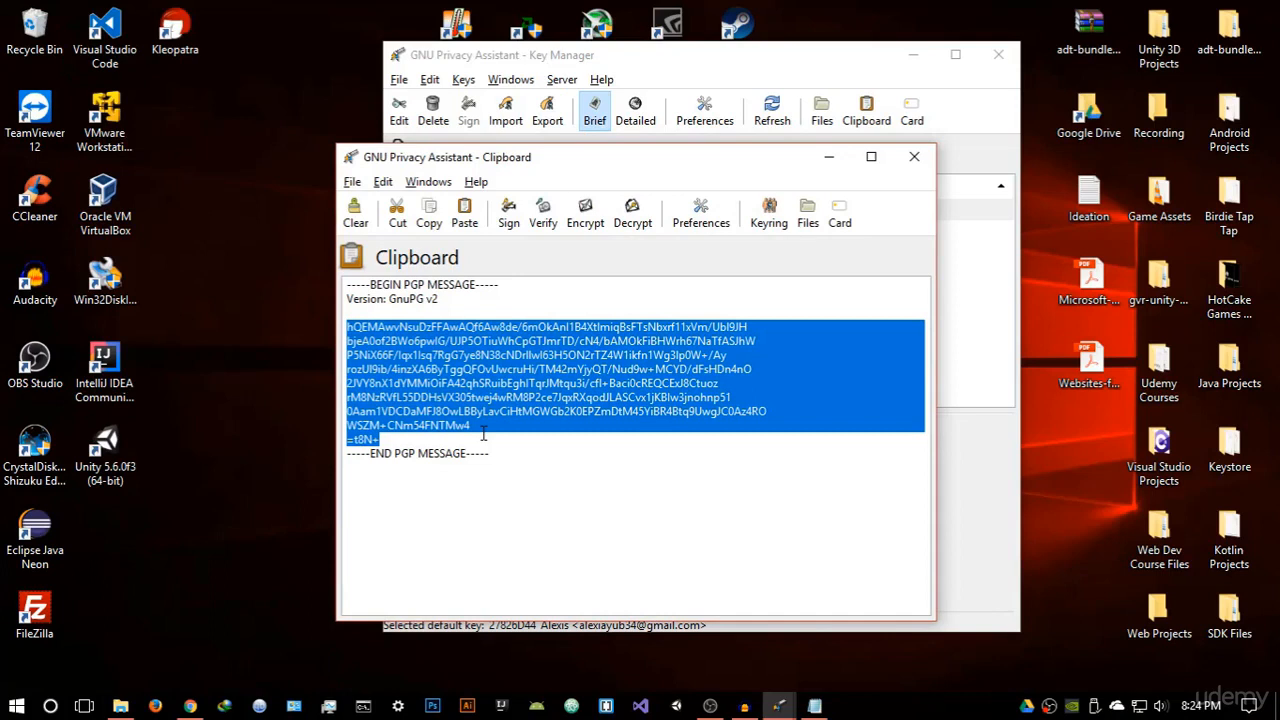
pyautogui.rightClick(446, 365)
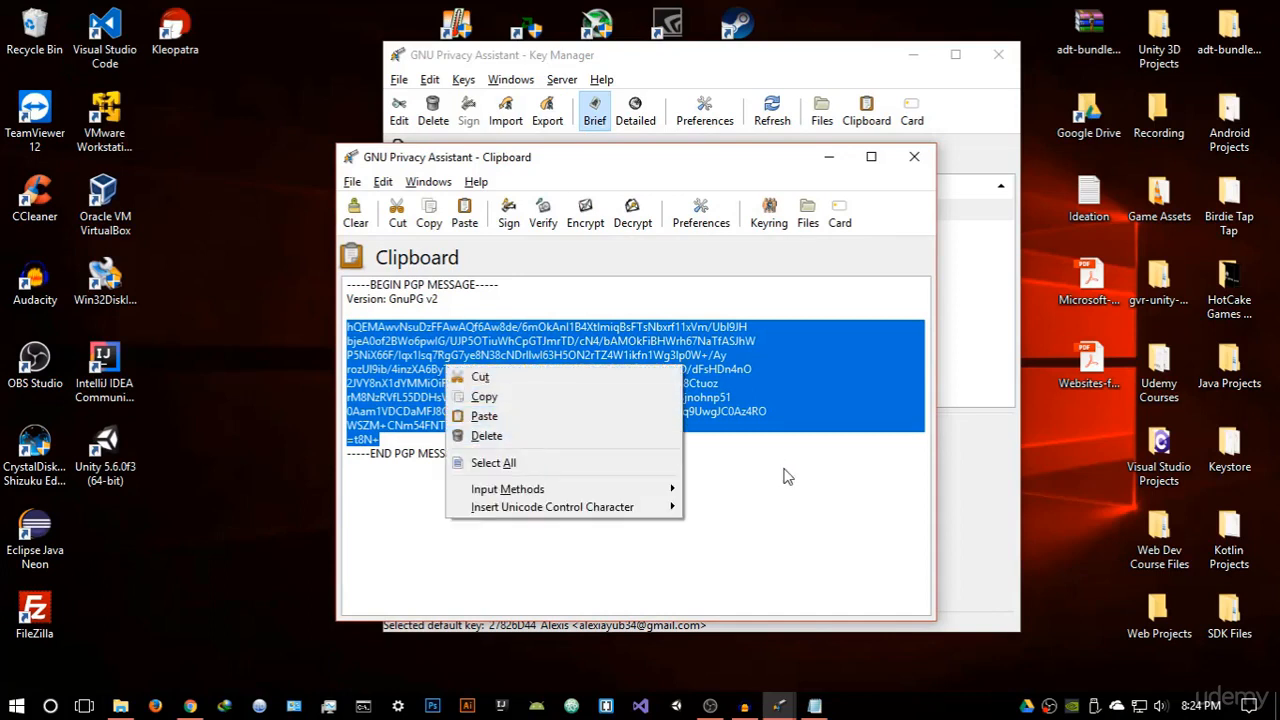
pyautogui.click(785, 477)
pyautogui.click(541, 439)
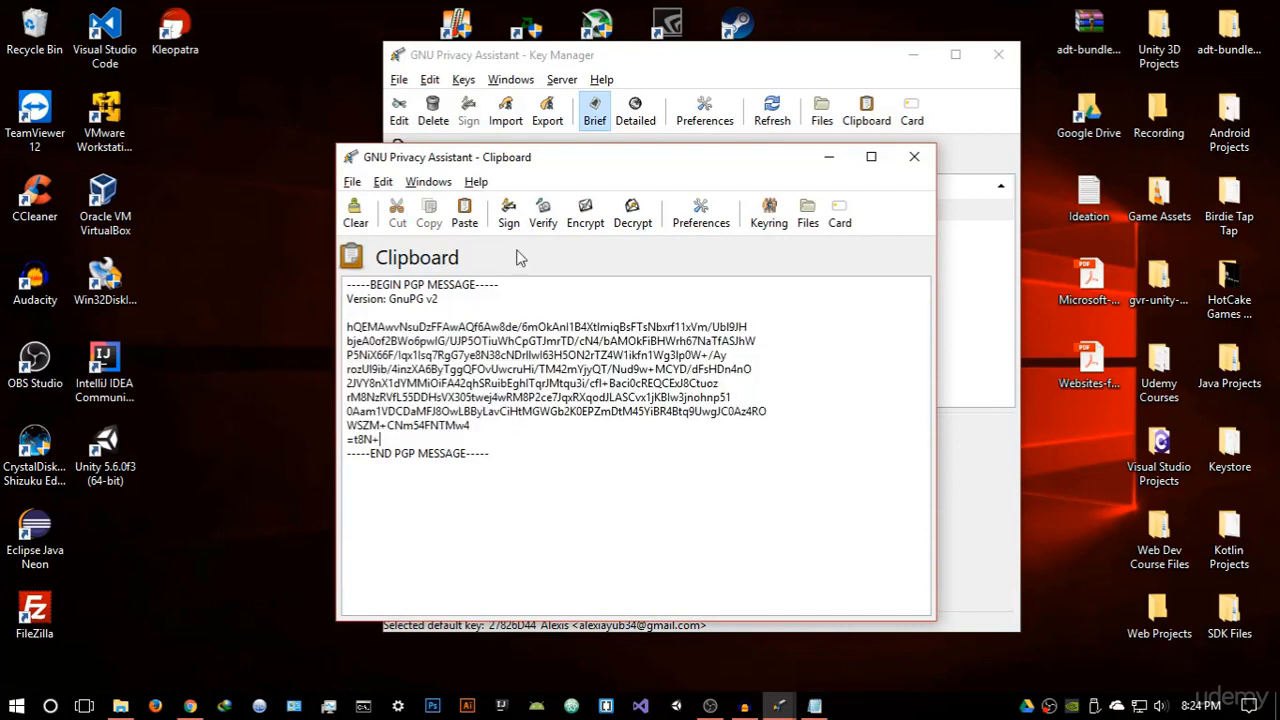
pyautogui.click(632, 213)
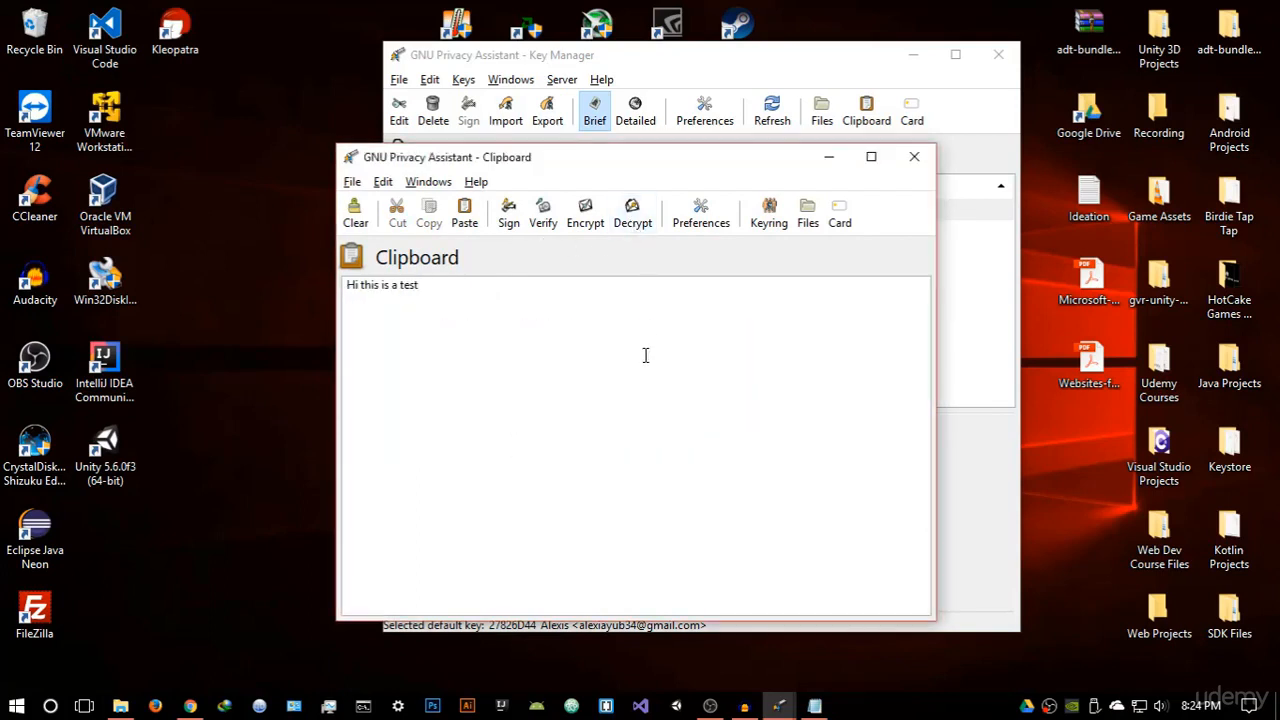